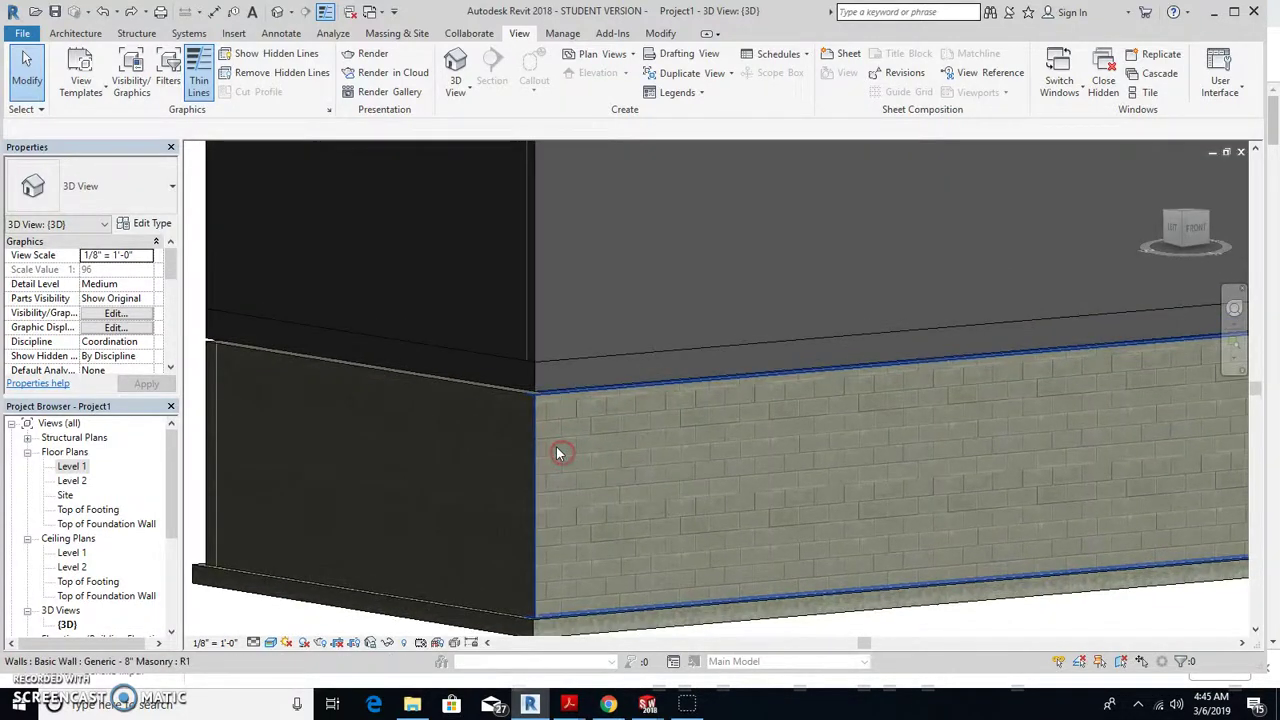
{"action": "scroll", "coordinate": [558, 453], "scroll_direction": "up", "scroll_amount": 2}
{"action": "scroll", "coordinate": [535, 436], "scroll_direction": "up", "scroll_amount": 1}
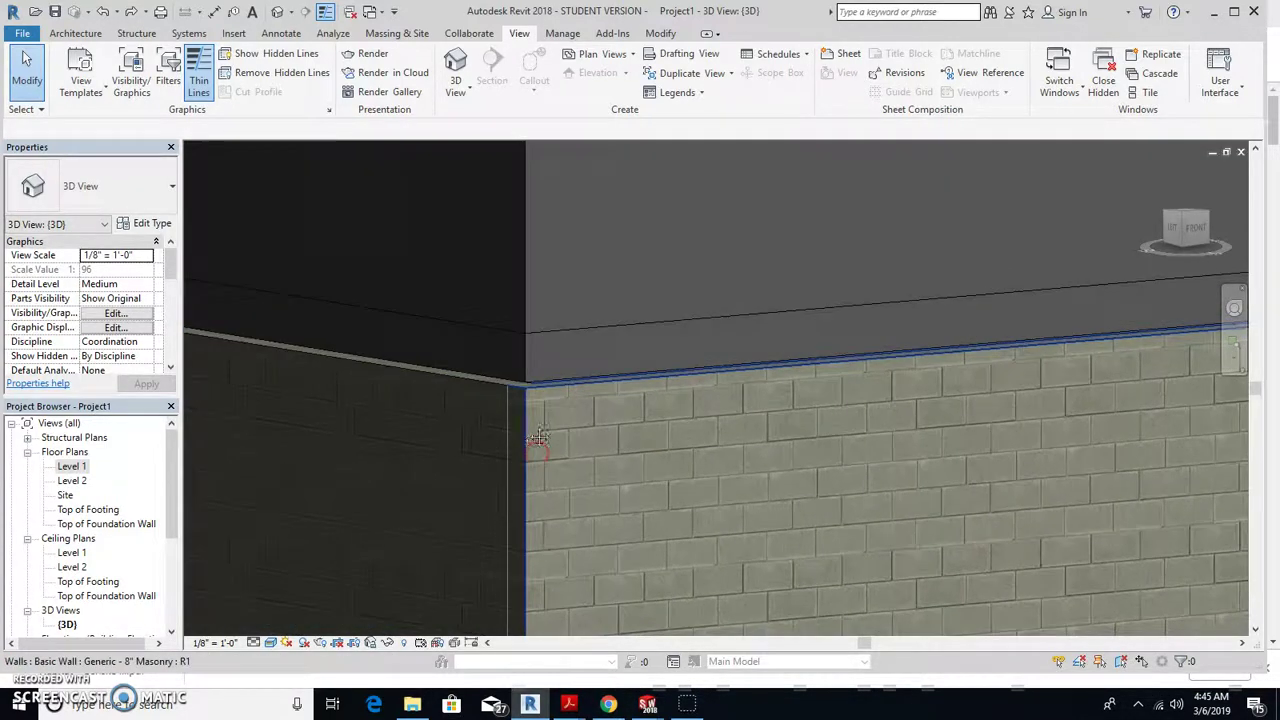
- Orbit the 3D view around the wall corner and select the floor slab to inspect it
{"action": "mouse_move", "coordinate": [538, 437]}
{"action": "middle_mouse_down", "text": "shift"}
{"action": "mouse_move", "coordinate": [577, 434]}
{"action": "mouse_move", "coordinate": [583, 409]}
{"action": "mouse_move", "coordinate": [640, 370]}
{"action": "middle_mouse_up", "text": "shift"}
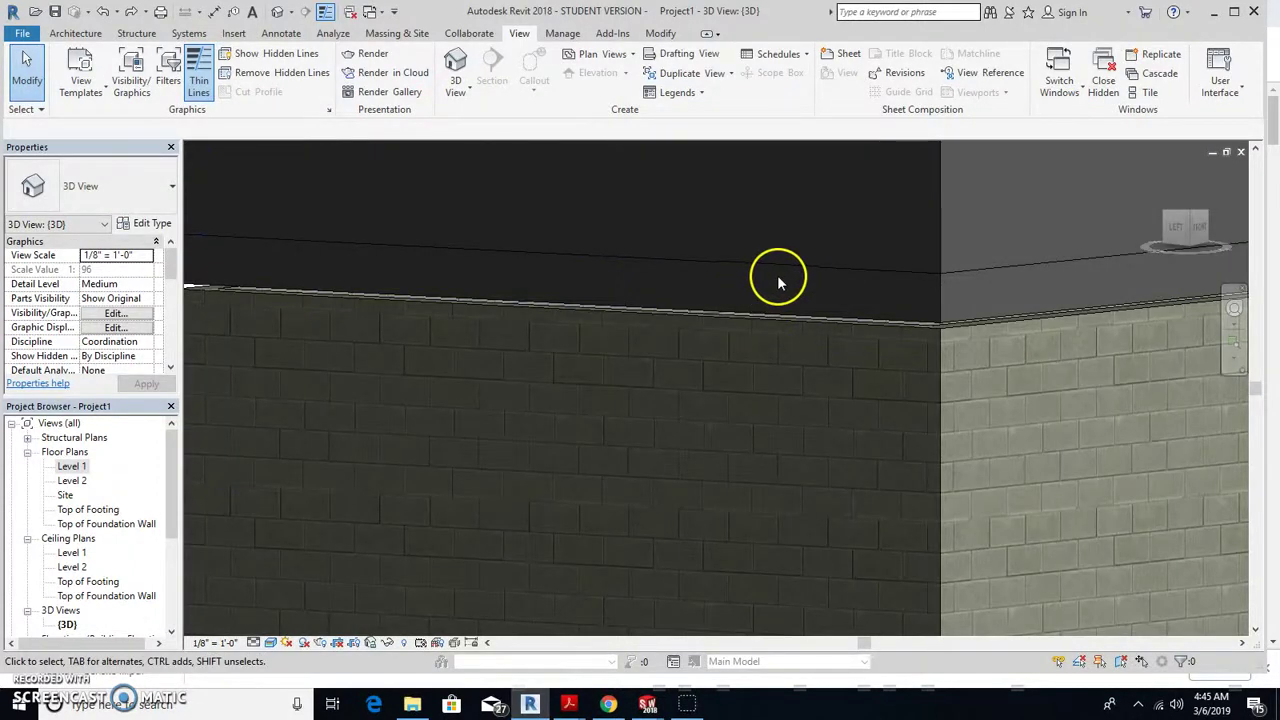
{"action": "left_click", "coordinate": [940, 302]}
{"action": "scroll", "coordinate": [551, 394], "scroll_direction": "down", "scroll_amount": 2}
{"action": "scroll", "coordinate": [573, 420], "scroll_direction": "down", "scroll_amount": 1}
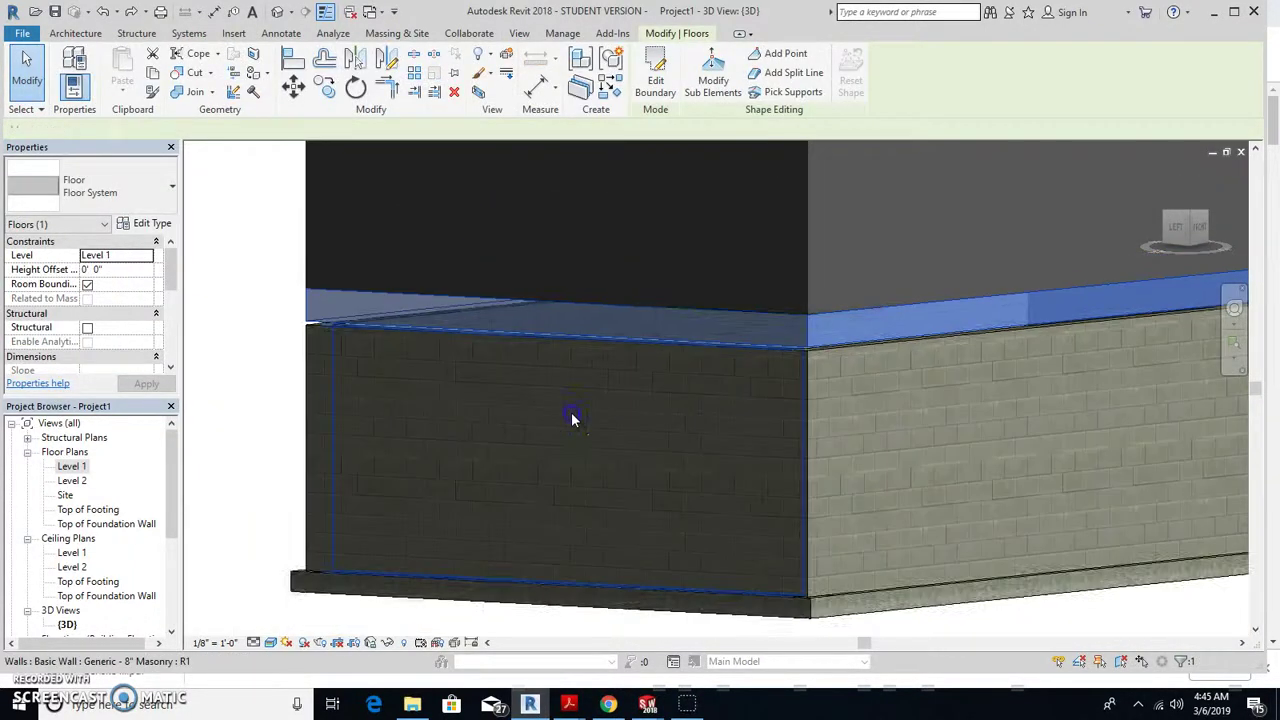
- Inspect the masonry foundation wall and bearing footing, then orbit along the wall top
{"action": "left_click", "coordinate": [573, 420]}
{"action": "left_click", "coordinate": [585, 607]}
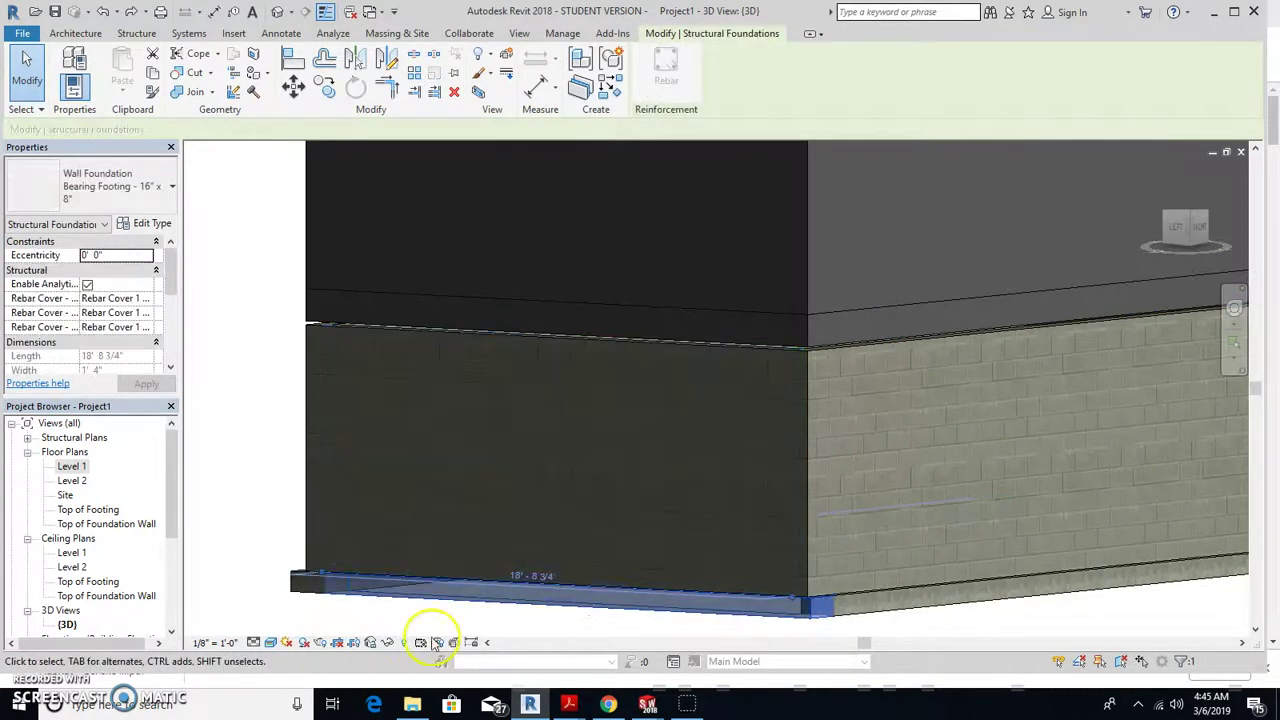
{"action": "left_click", "coordinate": [425, 632]}
{"action": "scroll", "coordinate": [837, 314], "scroll_direction": "up", "scroll_amount": 3}
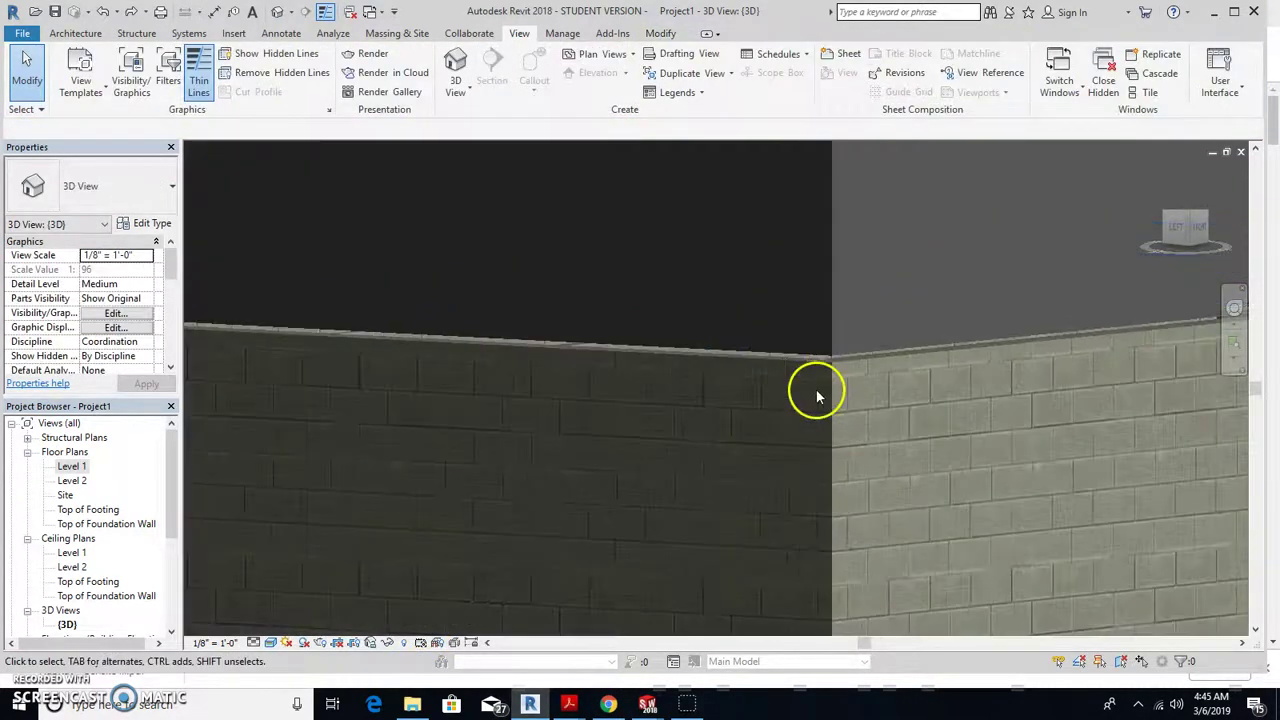
{"action": "mouse_move", "coordinate": [817, 392]}
{"action": "middle_mouse_down", "text": "shift"}
{"action": "mouse_move", "coordinate": [838, 374]}
{"action": "mouse_move", "coordinate": [845, 332]}
{"action": "middle_mouse_up", "text": "shift"}
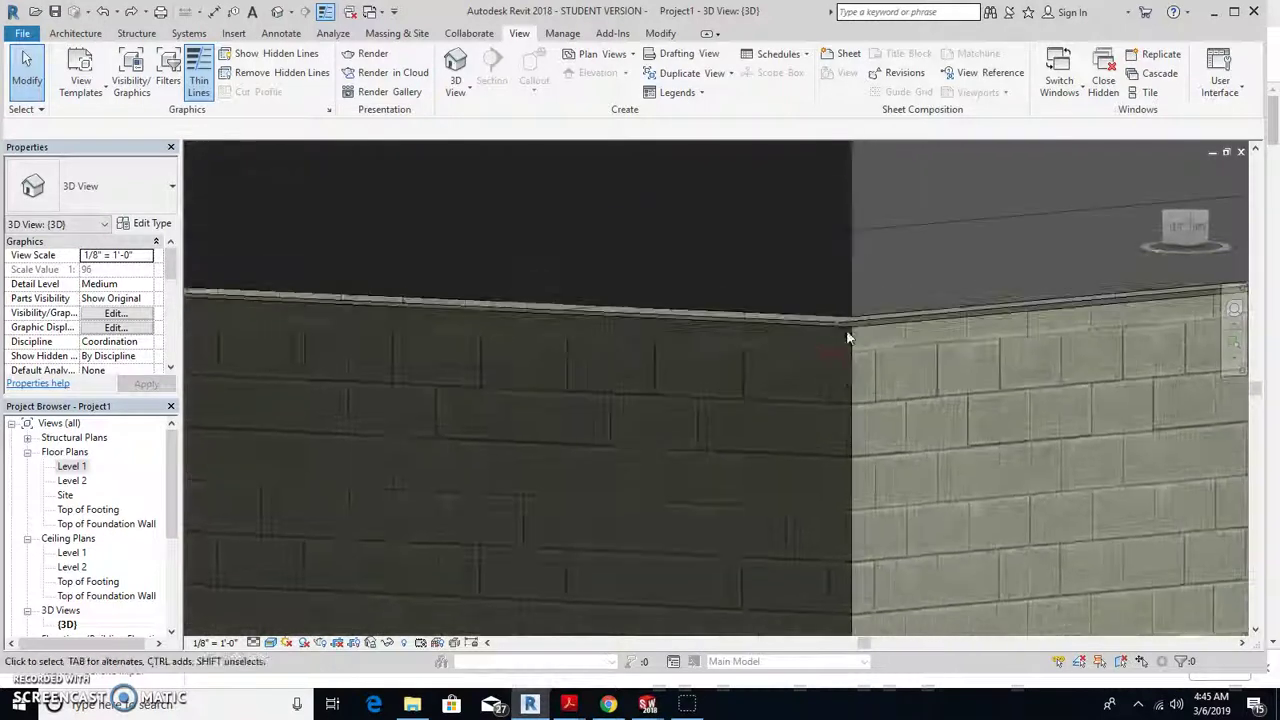
{"action": "scroll", "coordinate": [846, 331], "scroll_direction": "down", "scroll_amount": 5}
{"action": "scroll", "coordinate": [846, 331], "scroll_direction": "down", "scroll_amount": 3}
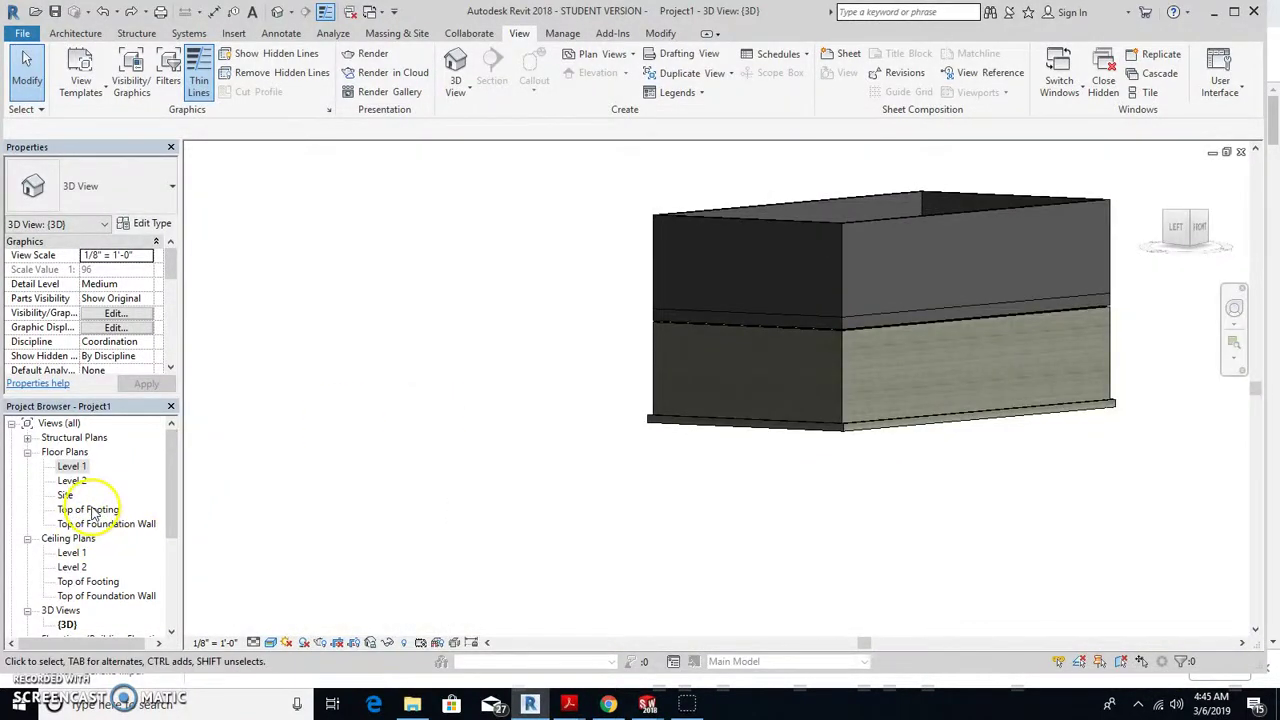
- Open the Top of Foundation Wall floor plan
{"action": "double_click", "coordinate": [95, 523]}
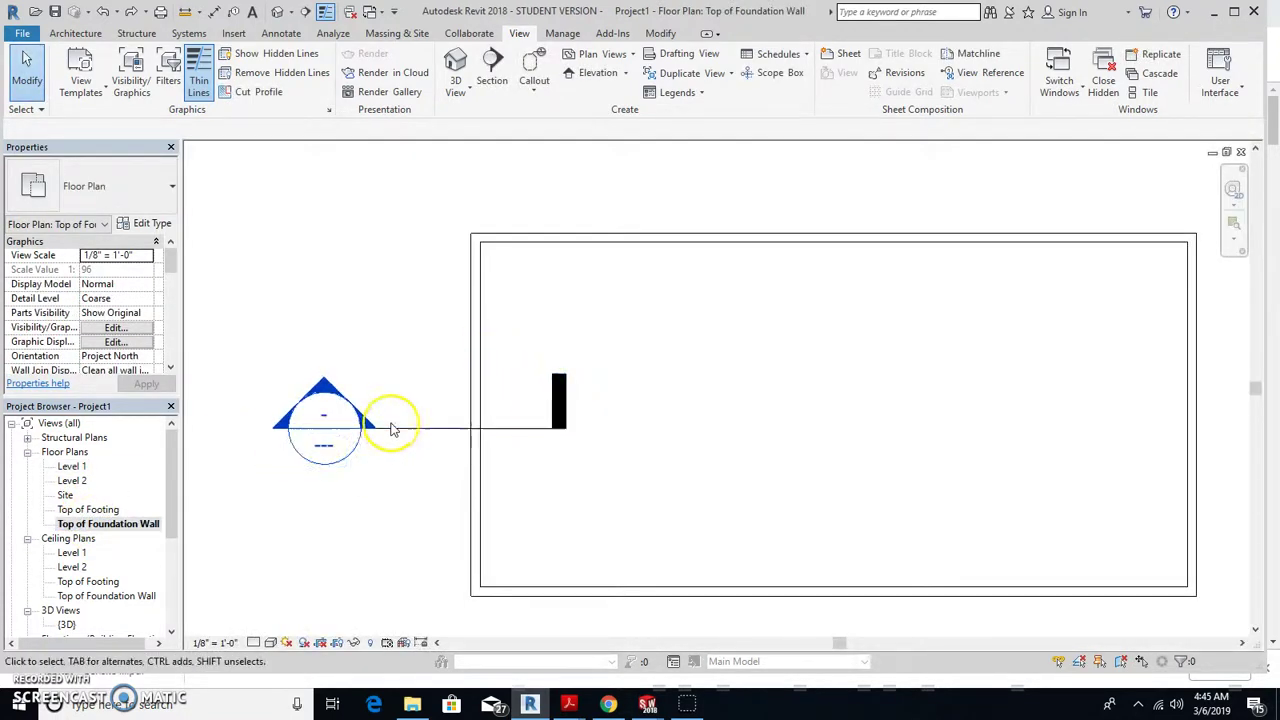
{"action": "scroll", "coordinate": [470, 425], "scroll_direction": "down", "scroll_amount": 1}
{"action": "scroll", "coordinate": [455, 325], "scroll_direction": "down", "scroll_amount": 1}
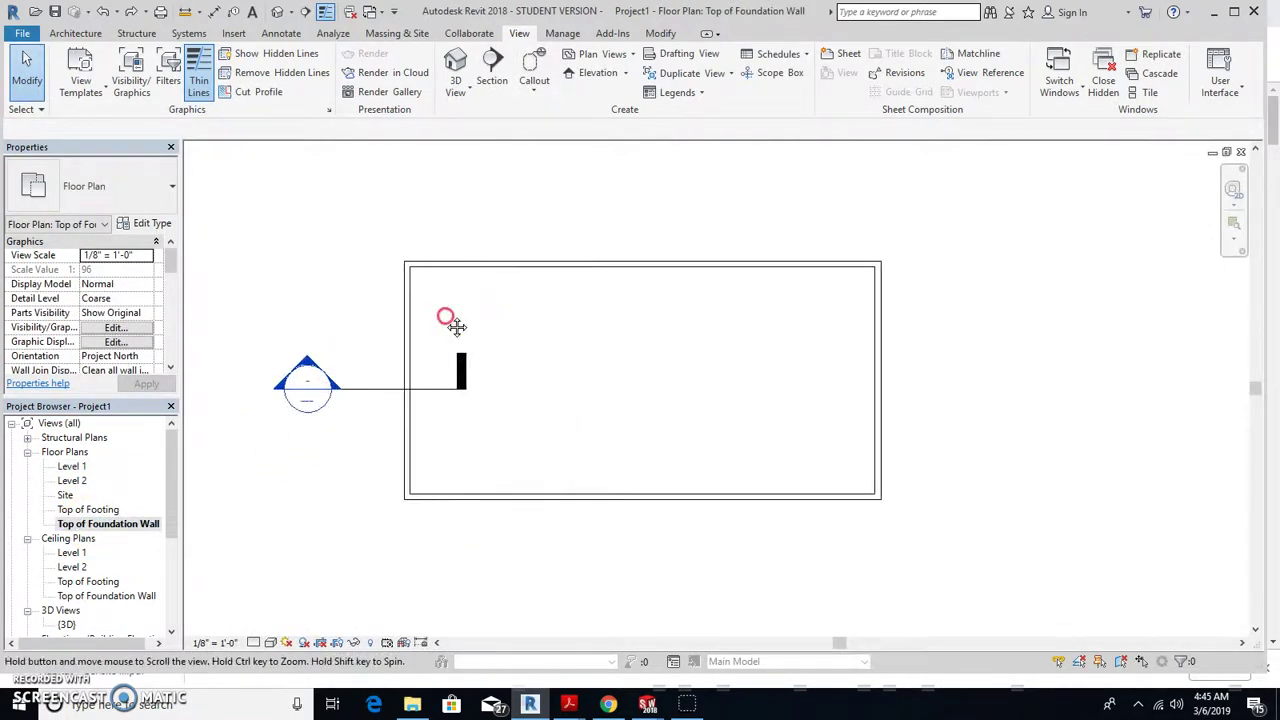
- Start an architectural wall using the Generic - 5" wall type
{"action": "left_click", "coordinate": [84, 35]}
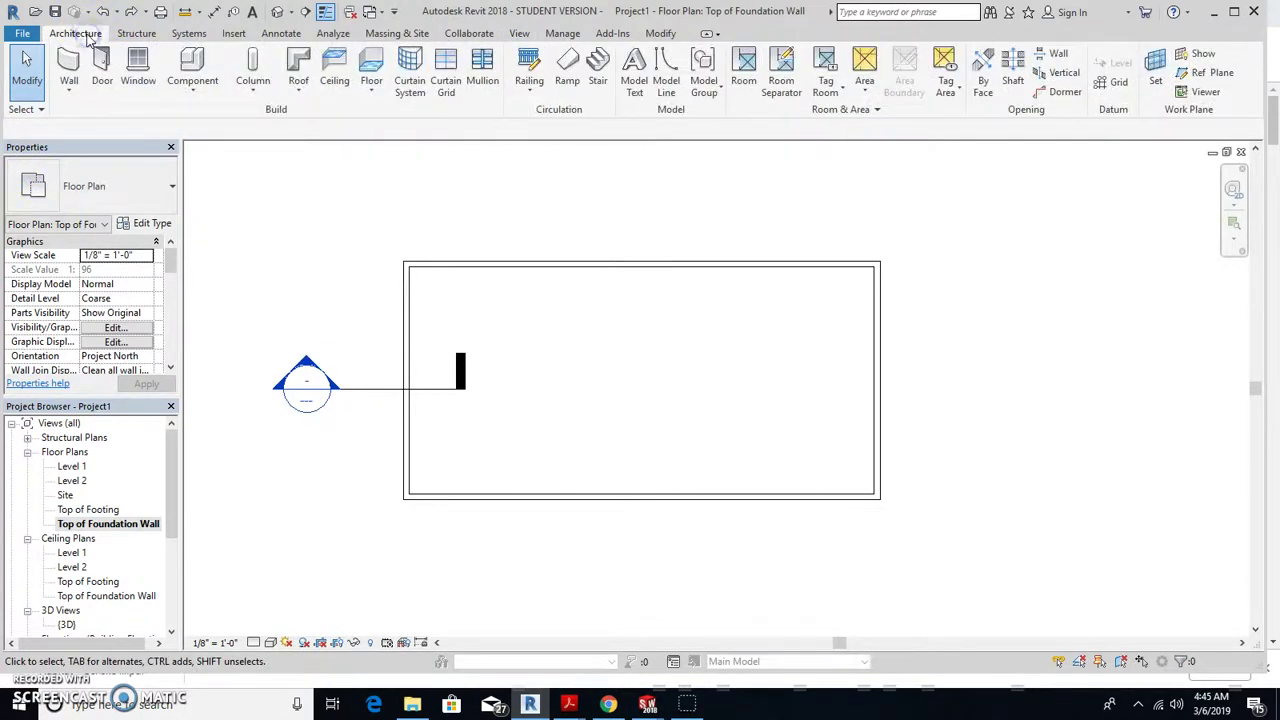
{"action": "left_click", "coordinate": [70, 92]}
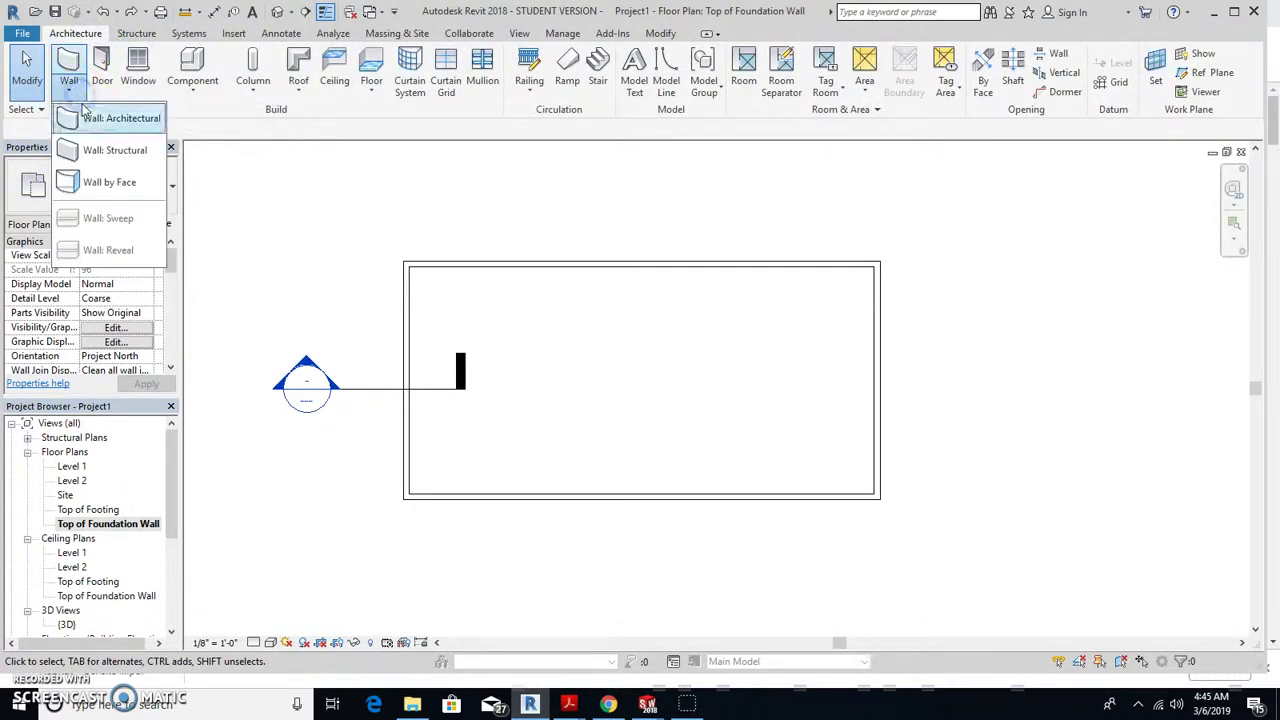
{"action": "left_click", "coordinate": [92, 119]}
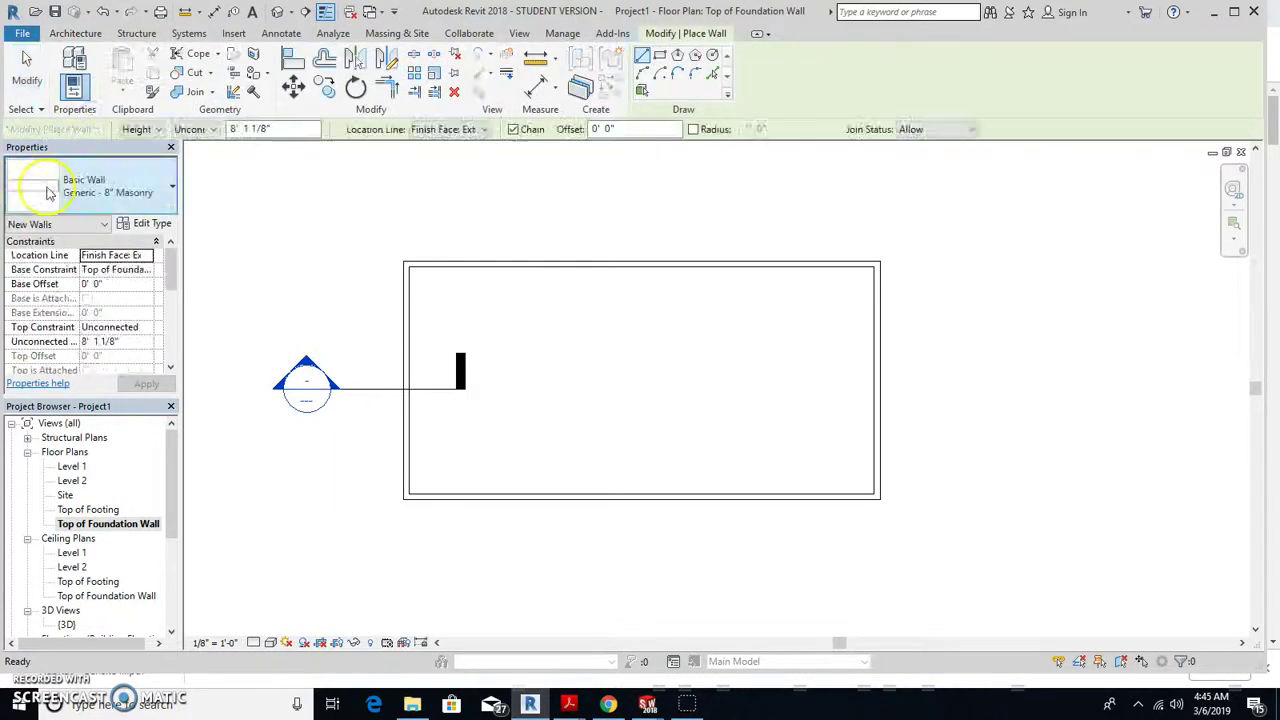
{"action": "left_click", "coordinate": [146, 198]}
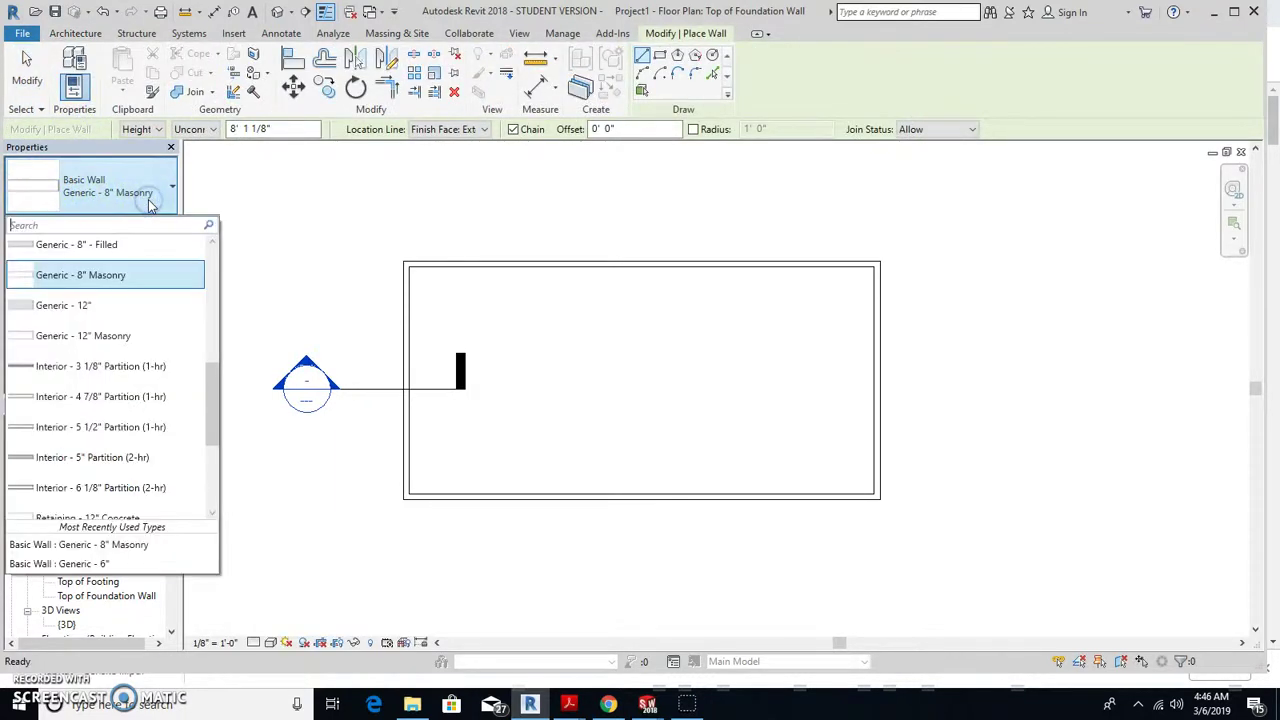
{"action": "scroll", "coordinate": [139, 249], "scroll_direction": "up", "scroll_amount": 1}
{"action": "scroll", "coordinate": [134, 290], "scroll_direction": "up", "scroll_amount": 1}
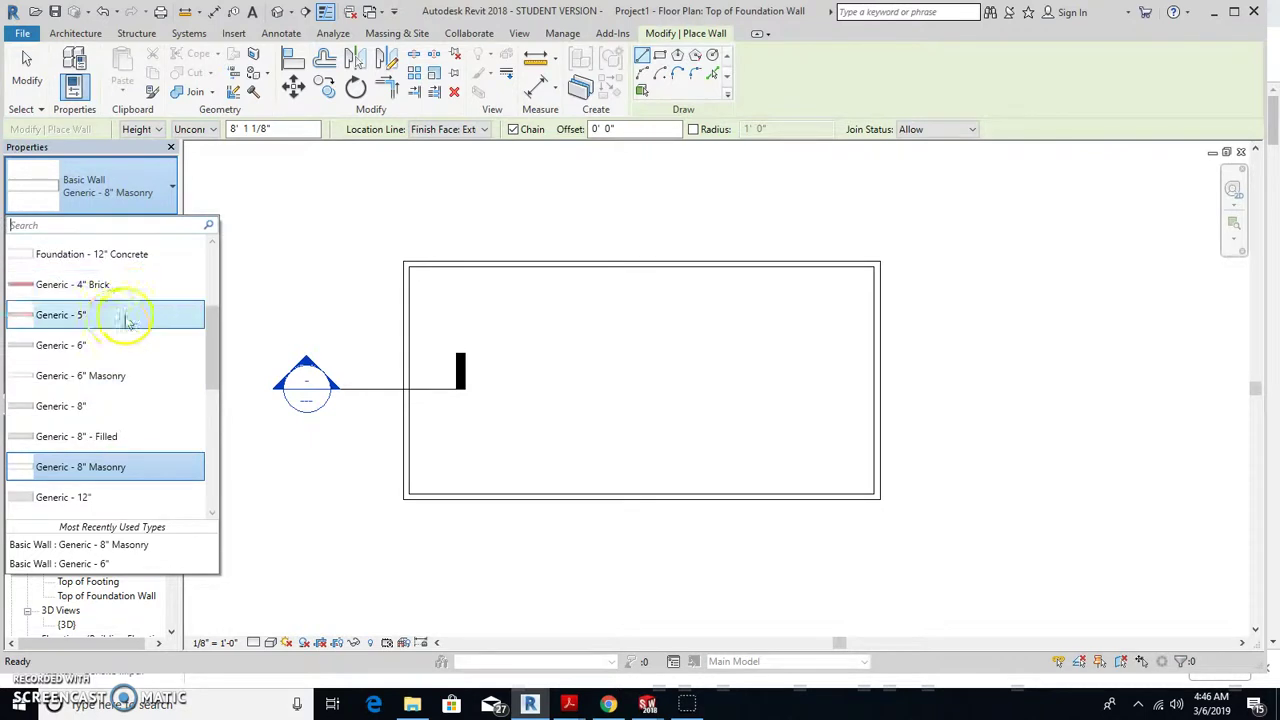
{"action": "left_click", "coordinate": [115, 318]}
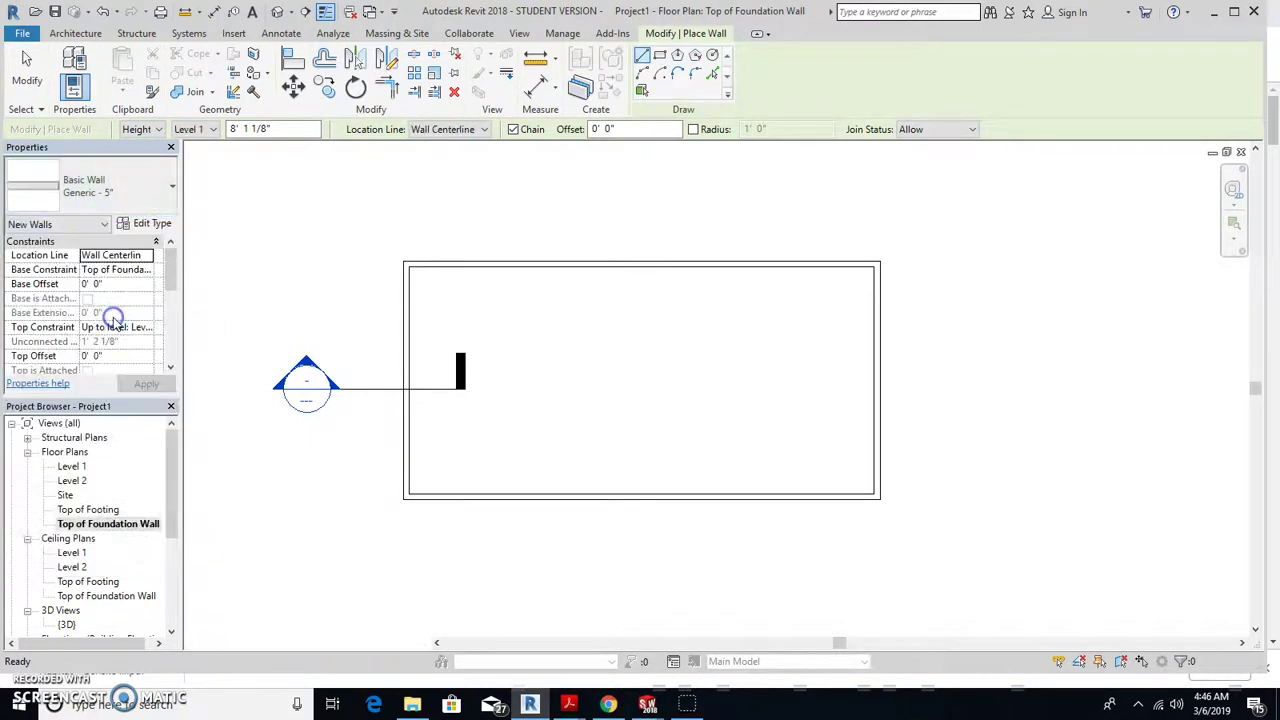
- Duplicate the Generic - 5" wall type as 'Sill Plate - 5.5"'
{"action": "left_click", "coordinate": [160, 224]}
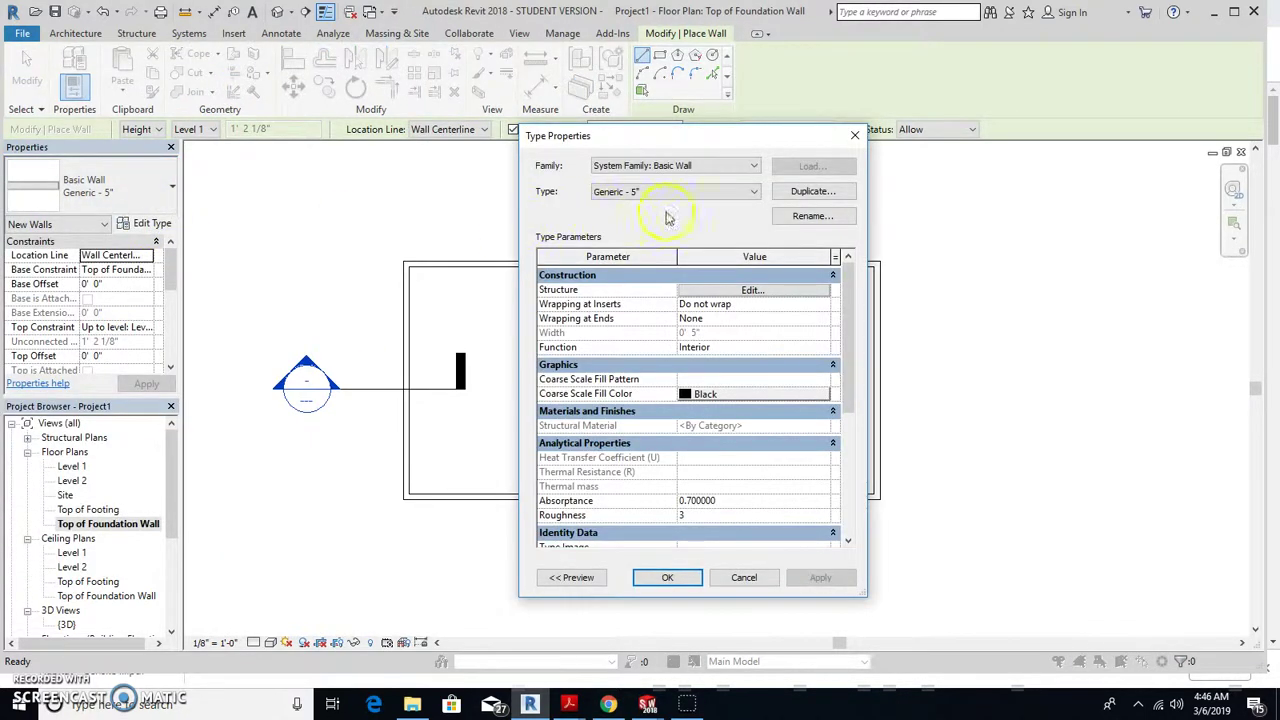
{"action": "left_click", "coordinate": [788, 195]}
{"action": "type", "text": "Sill Plate - 5.5\""}
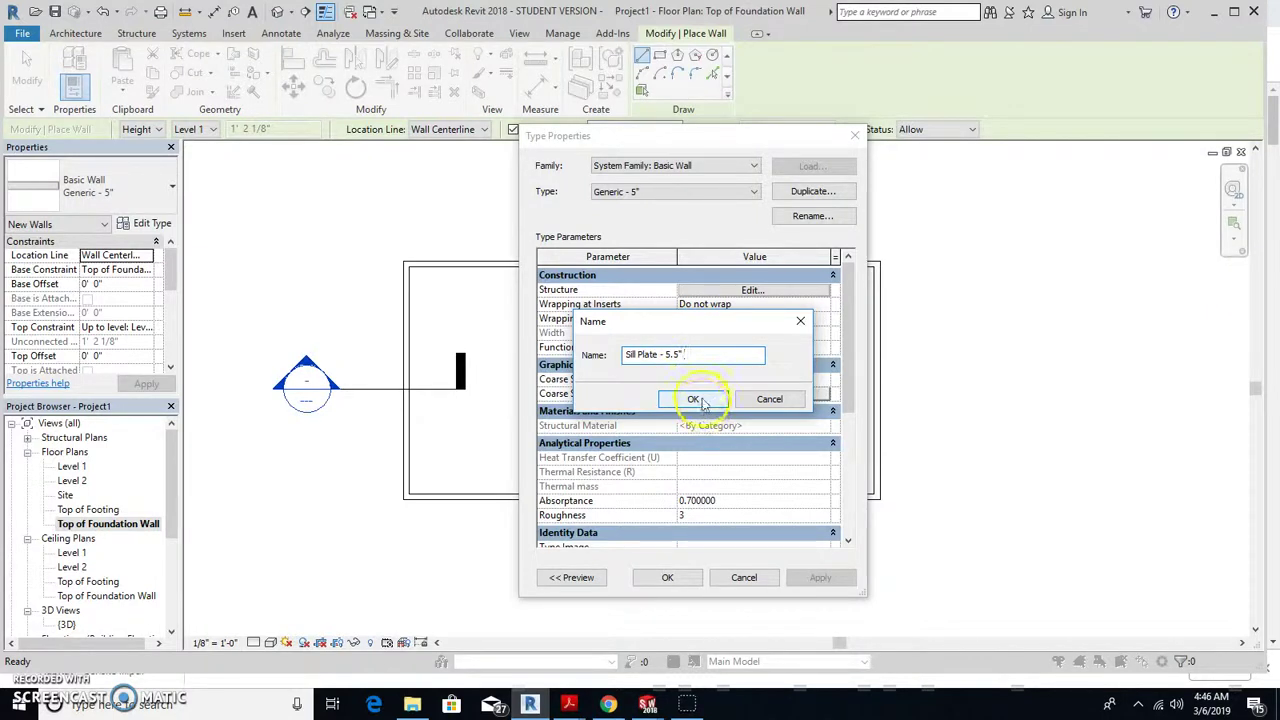
{"action": "left_click", "coordinate": [702, 401]}
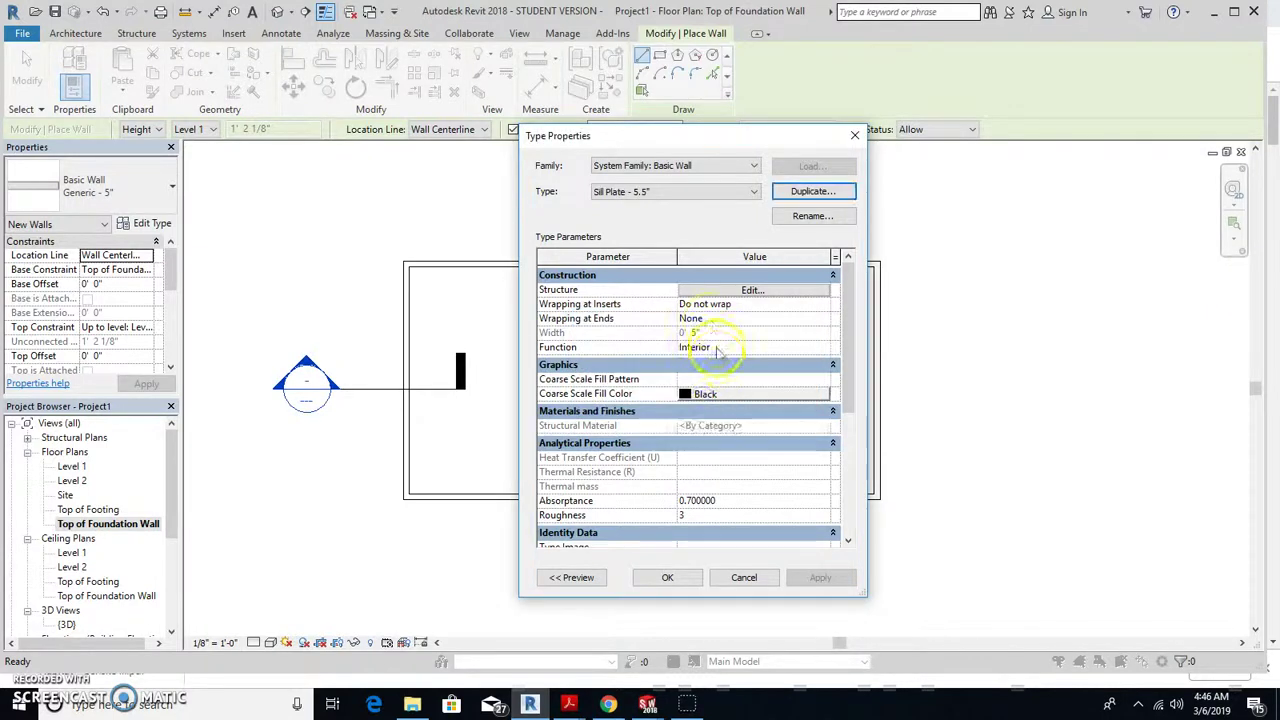
- Set the wall type's structure to one 5 1/2" layer of Softwood, Lumber
{"action": "left_click", "coordinate": [755, 296]}
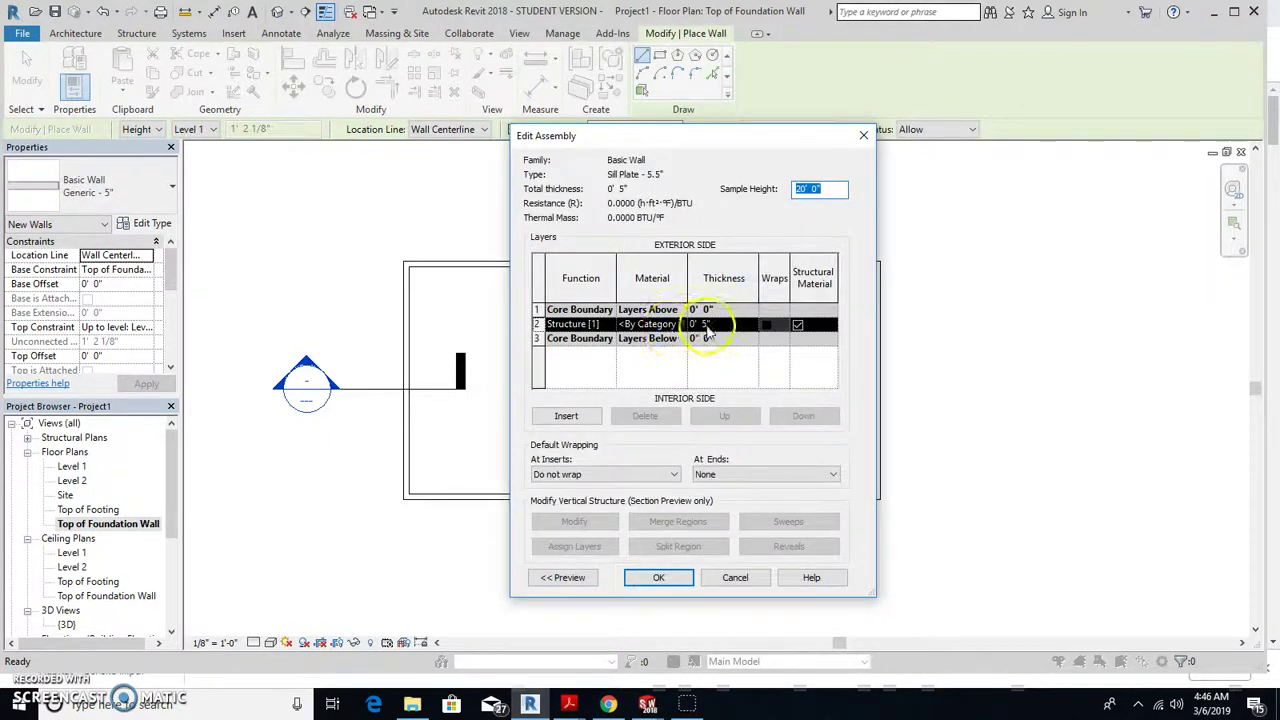
{"action": "left_click", "coordinate": [704, 324]}
{"action": "type", "text": "1/2"}
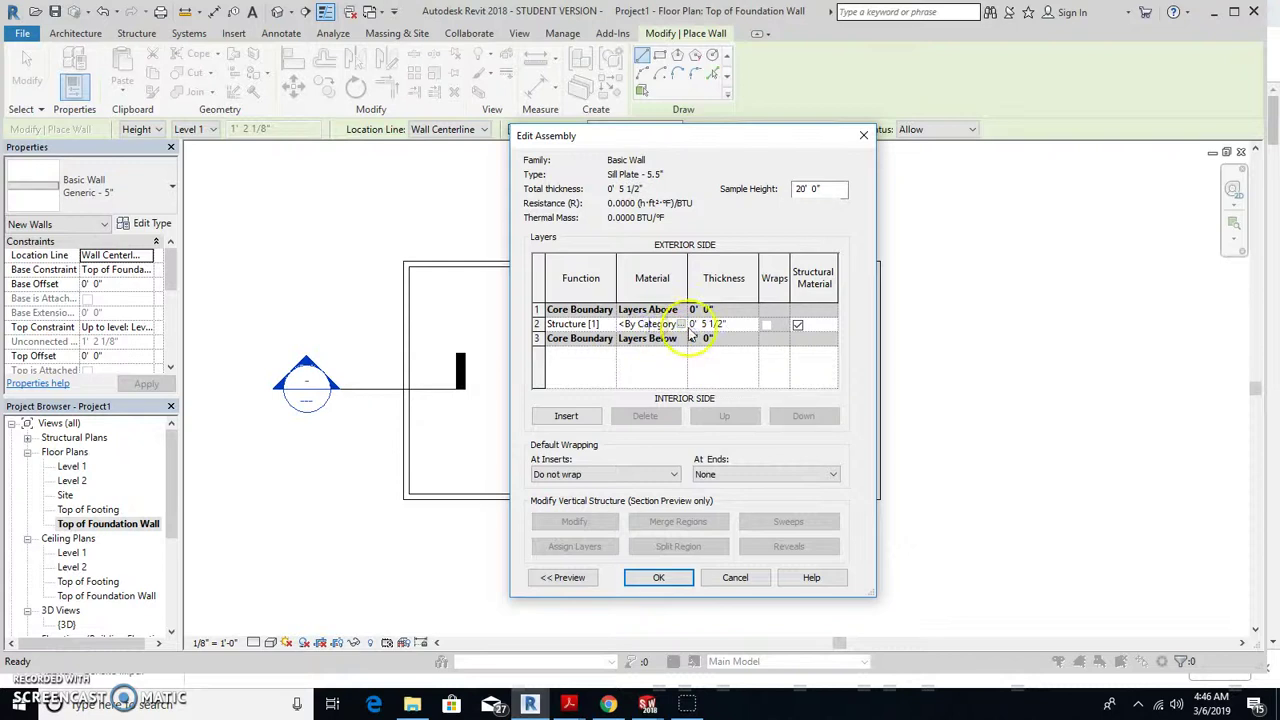
{"action": "left_click", "coordinate": [679, 325]}
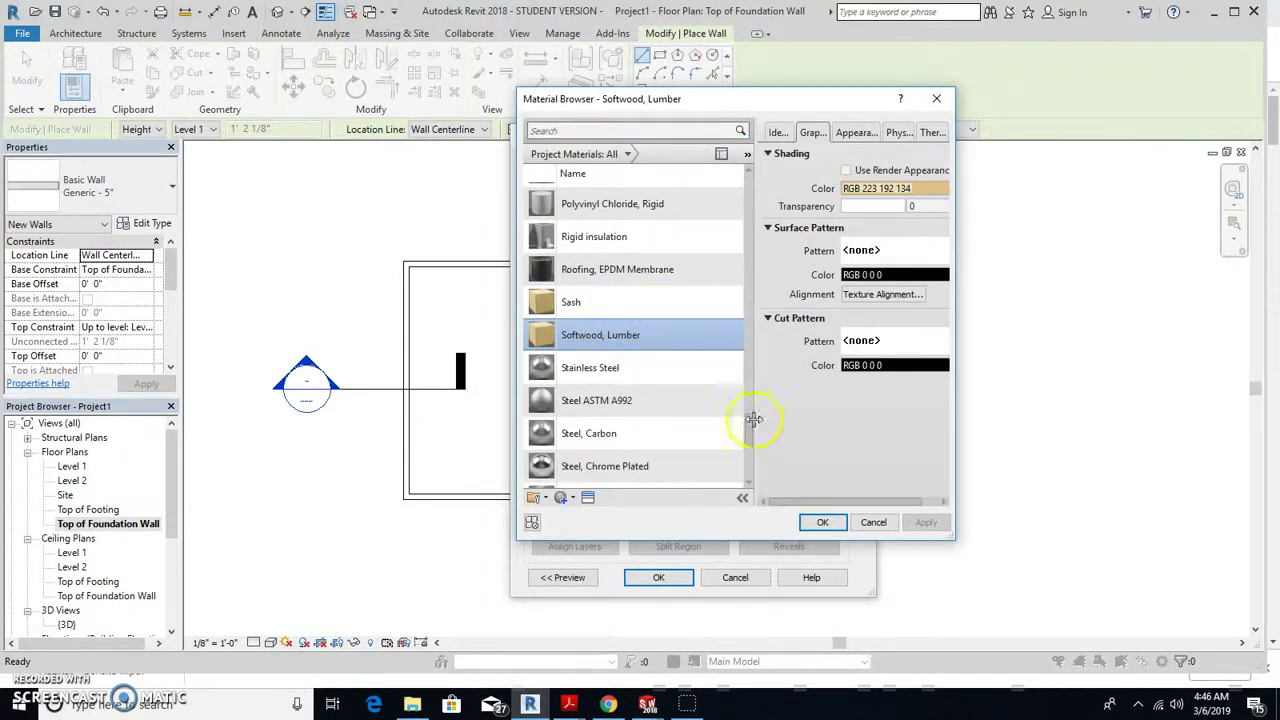
{"action": "mouse_move", "coordinate": [753, 420]}
{"action": "left_mouse_down"}
{"action": "mouse_move", "coordinate": [745, 344]}
{"action": "mouse_move", "coordinate": [737, 414]}
{"action": "left_mouse_up"}
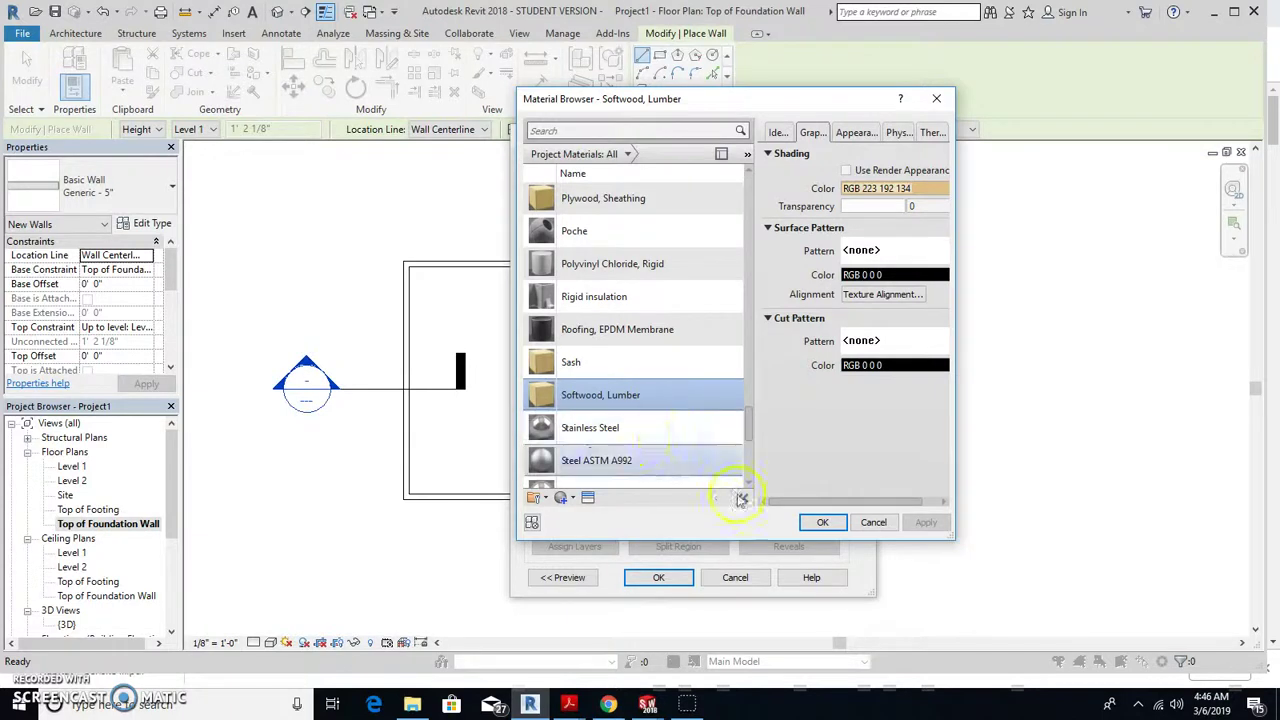
{"action": "left_click", "coordinate": [822, 523]}
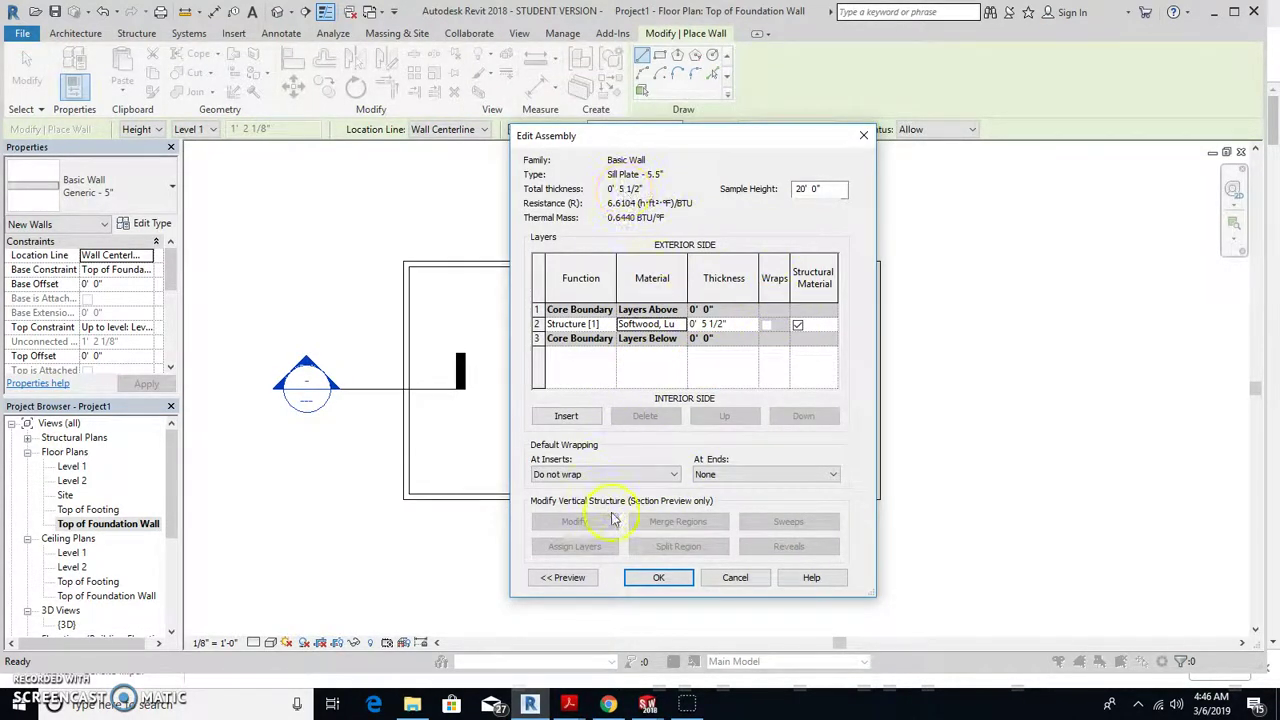
{"action": "left_click", "coordinate": [658, 580]}
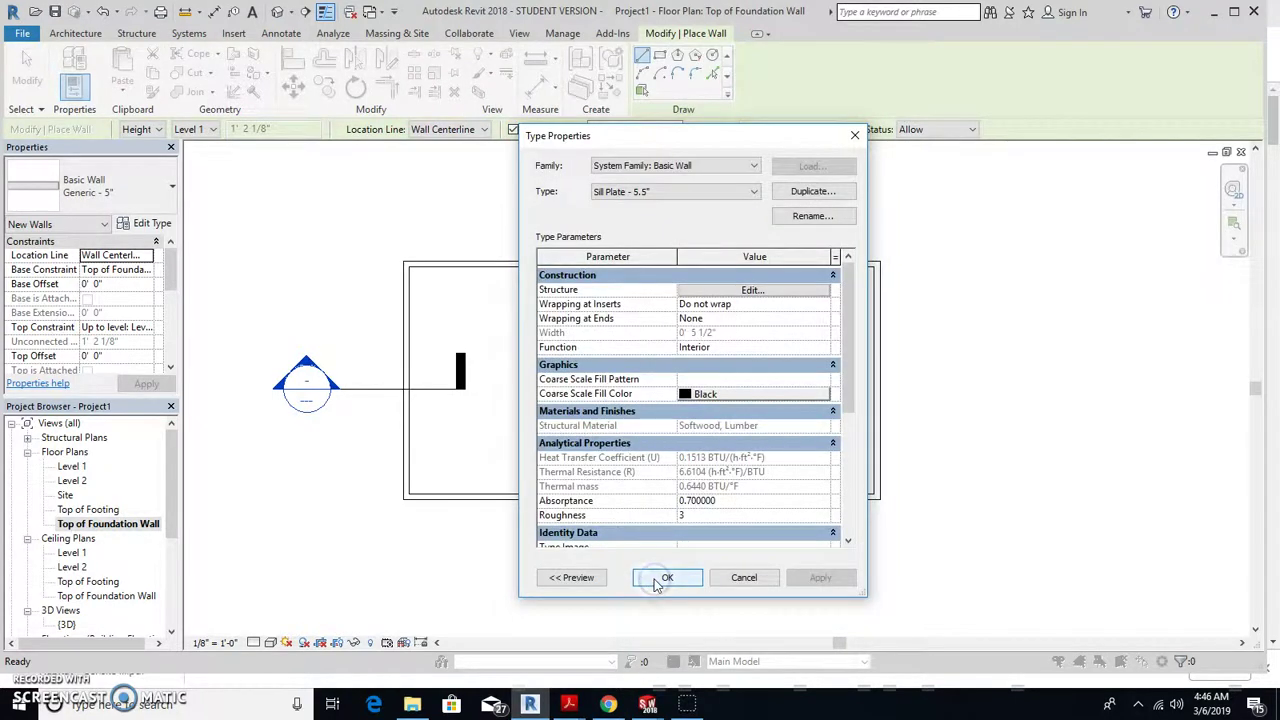
- Apply the Sill Plate type, with Unconnected height 0' 1 1/2" and Finish Face: Exterior location line
{"action": "left_click", "coordinate": [660, 580]}
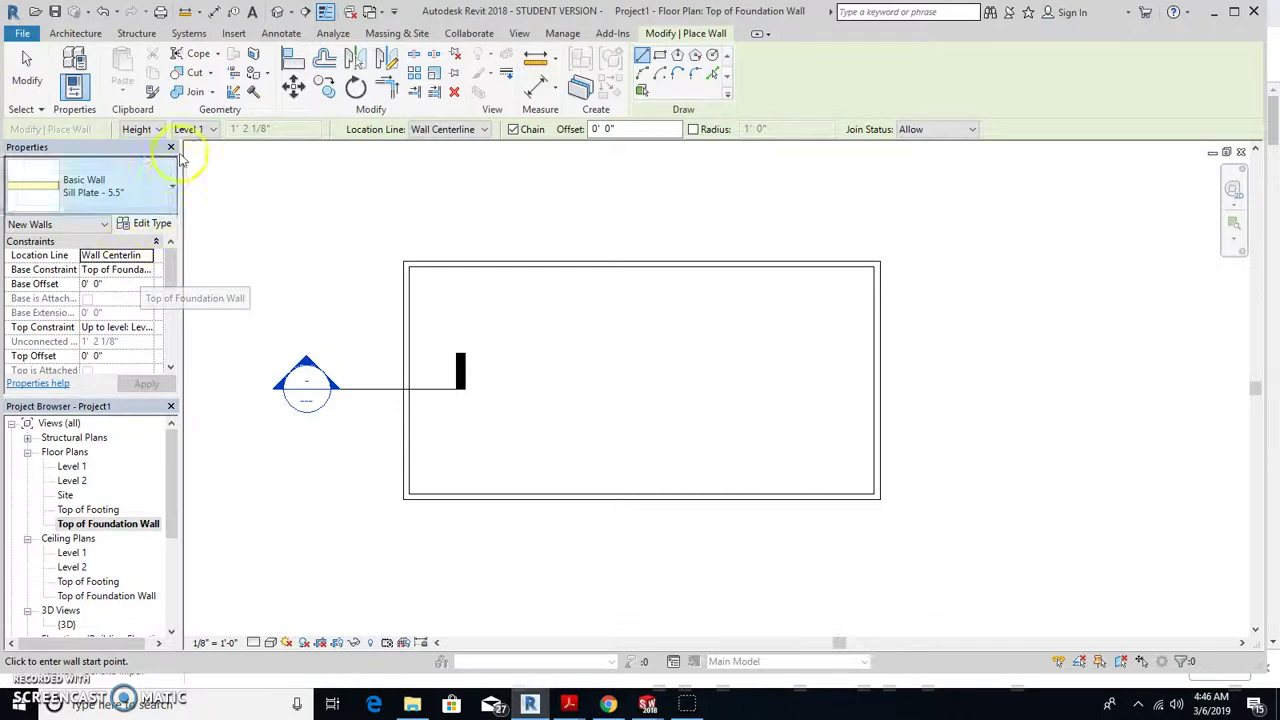
{"action": "left_click", "coordinate": [205, 130]}
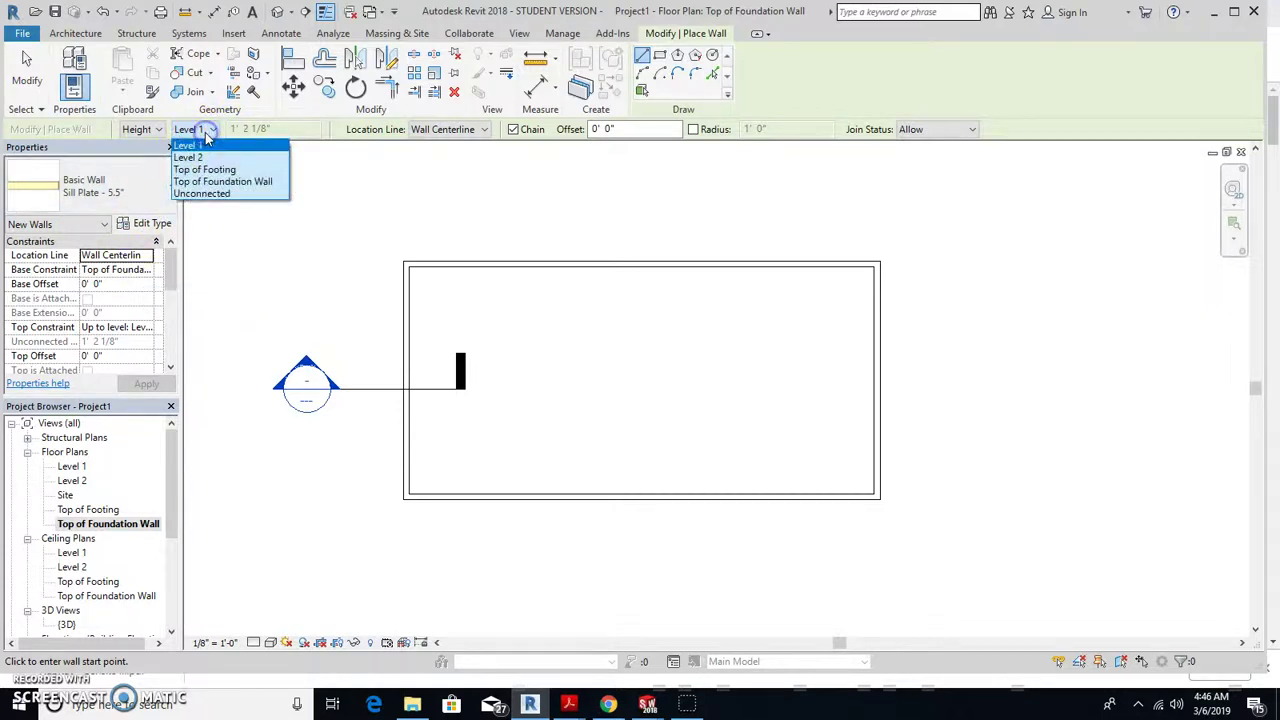
{"action": "left_click", "coordinate": [206, 193]}
{"action": "left_click", "coordinate": [275, 135]}
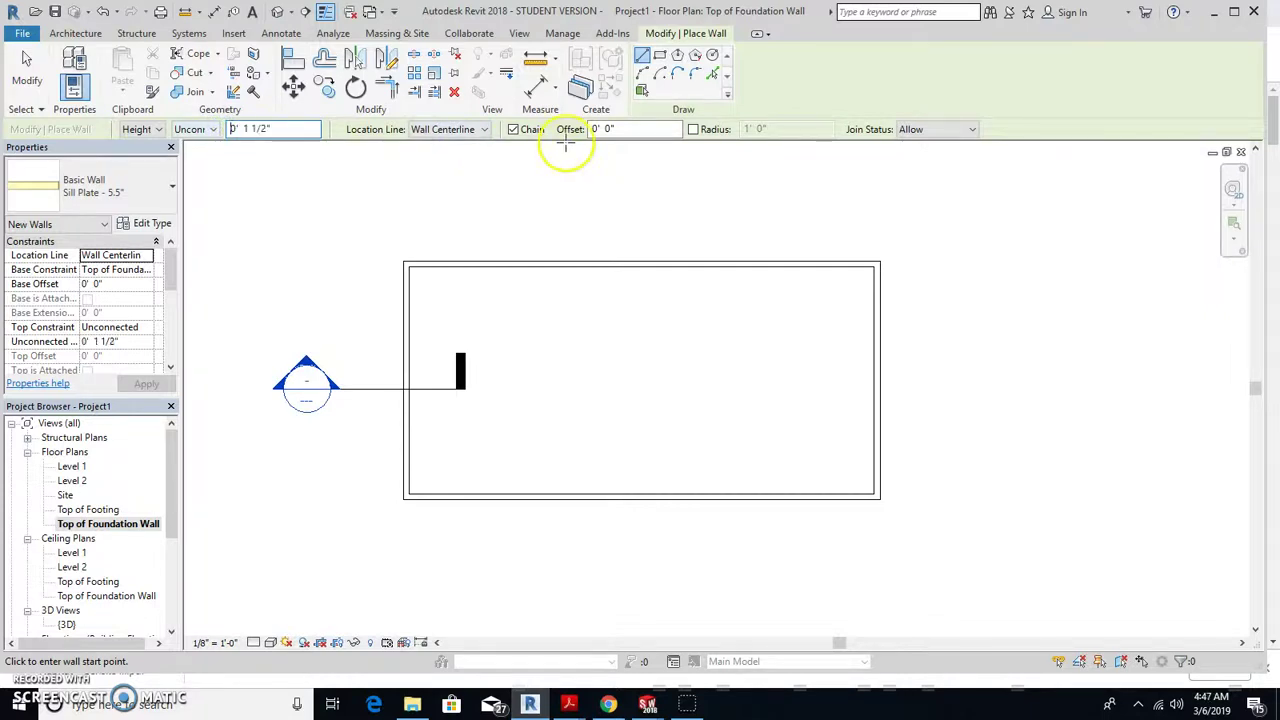
{"action": "left_click", "coordinate": [441, 138]}
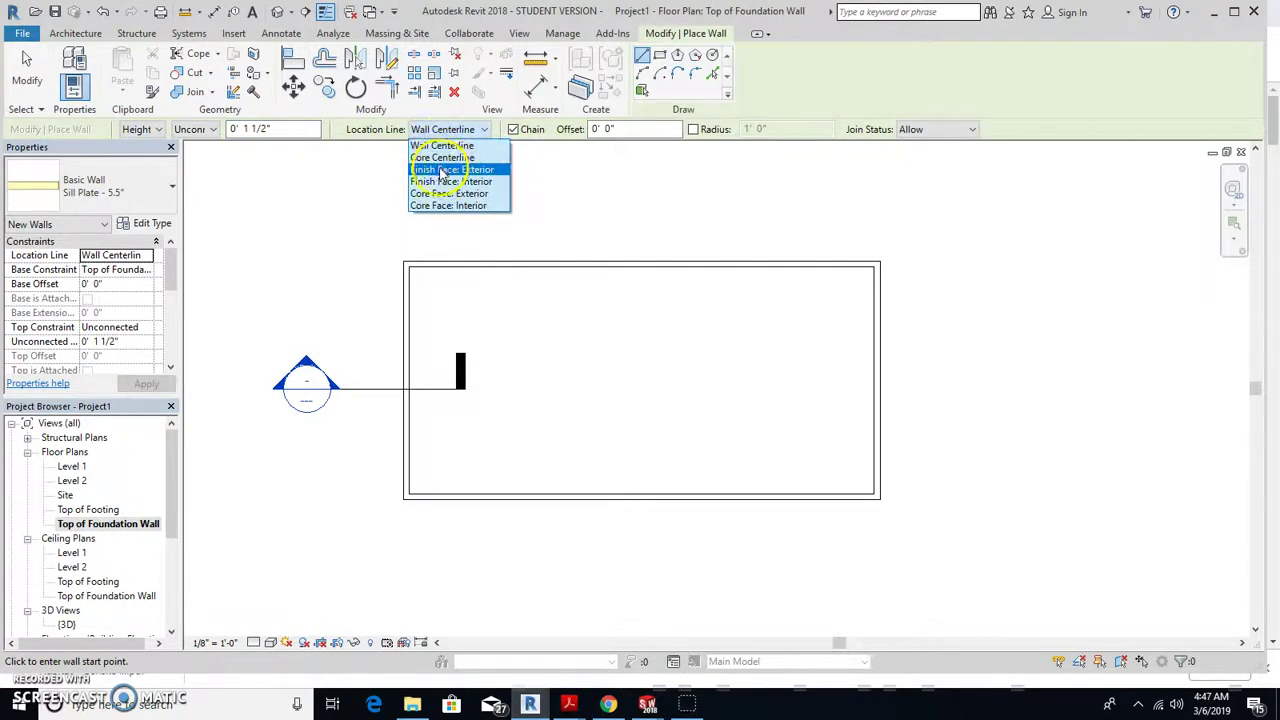
{"action": "left_click", "coordinate": [440, 170]}
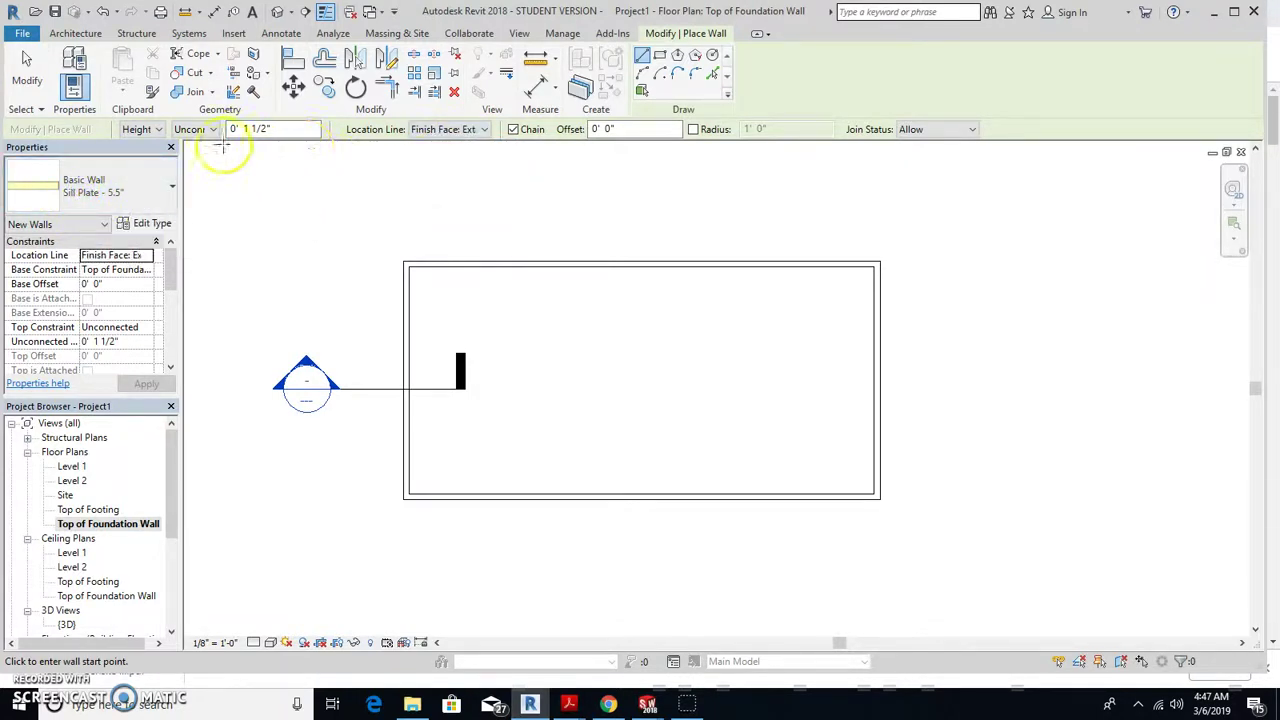
- Draw sill plate walls from the top-left corner to the top-right and bottom-right corners
{"action": "scroll", "coordinate": [397, 289], "scroll_direction": "up", "scroll_amount": 2}
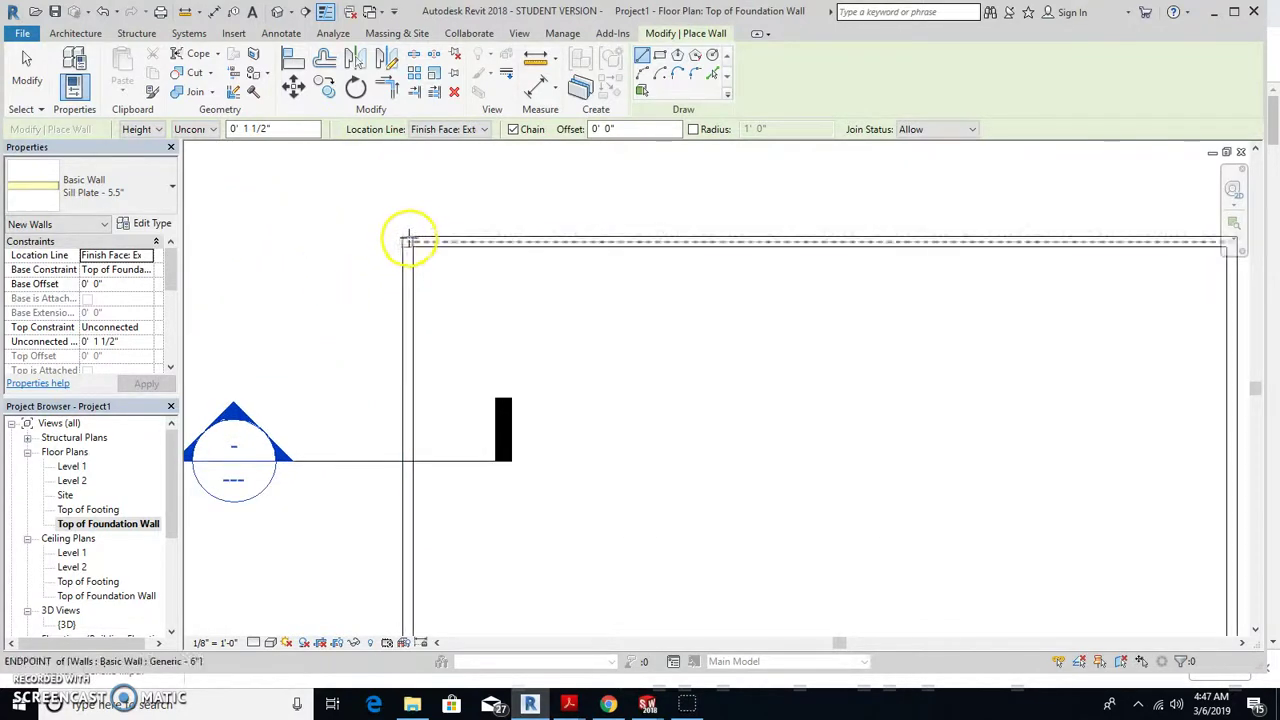
{"action": "left_click", "coordinate": [406, 239]}
{"action": "scroll", "coordinate": [590, 243], "scroll_direction": "down", "scroll_amount": 3}
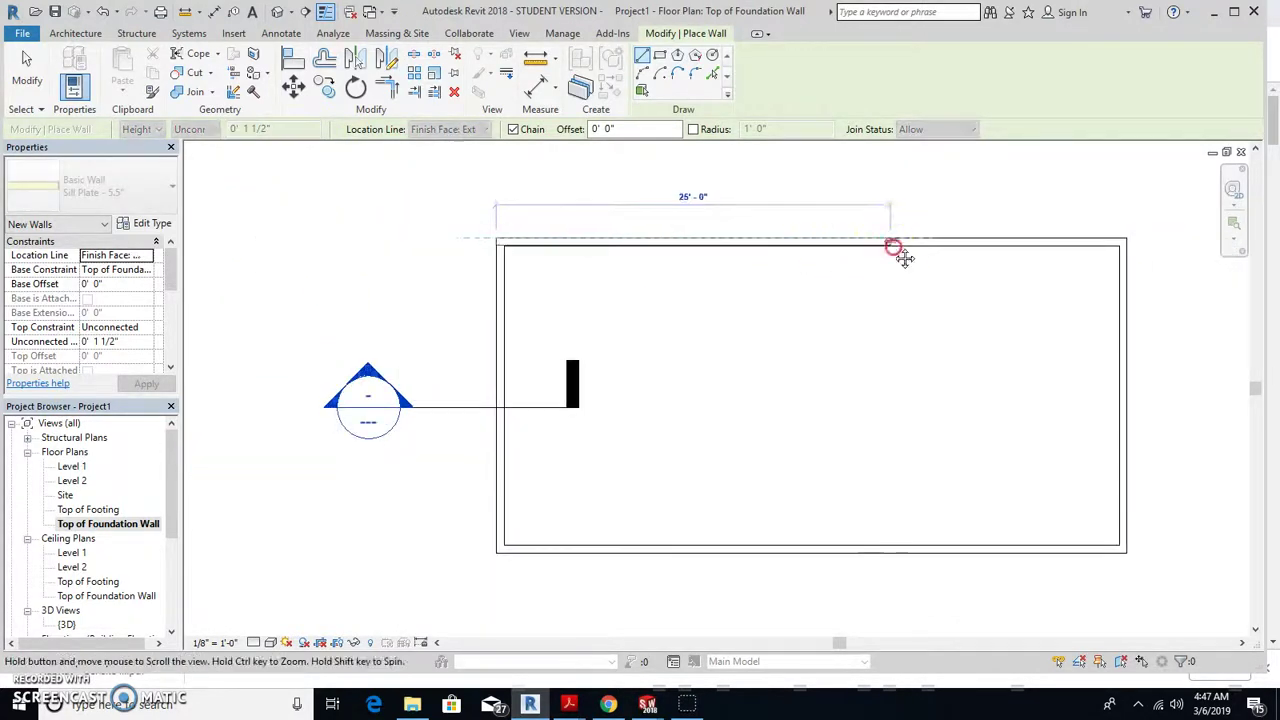
{"action": "middle_click_drag", "start_coordinate": [894, 251], "coordinate": [537, 245]}
{"action": "left_click", "coordinate": [533, 233]}
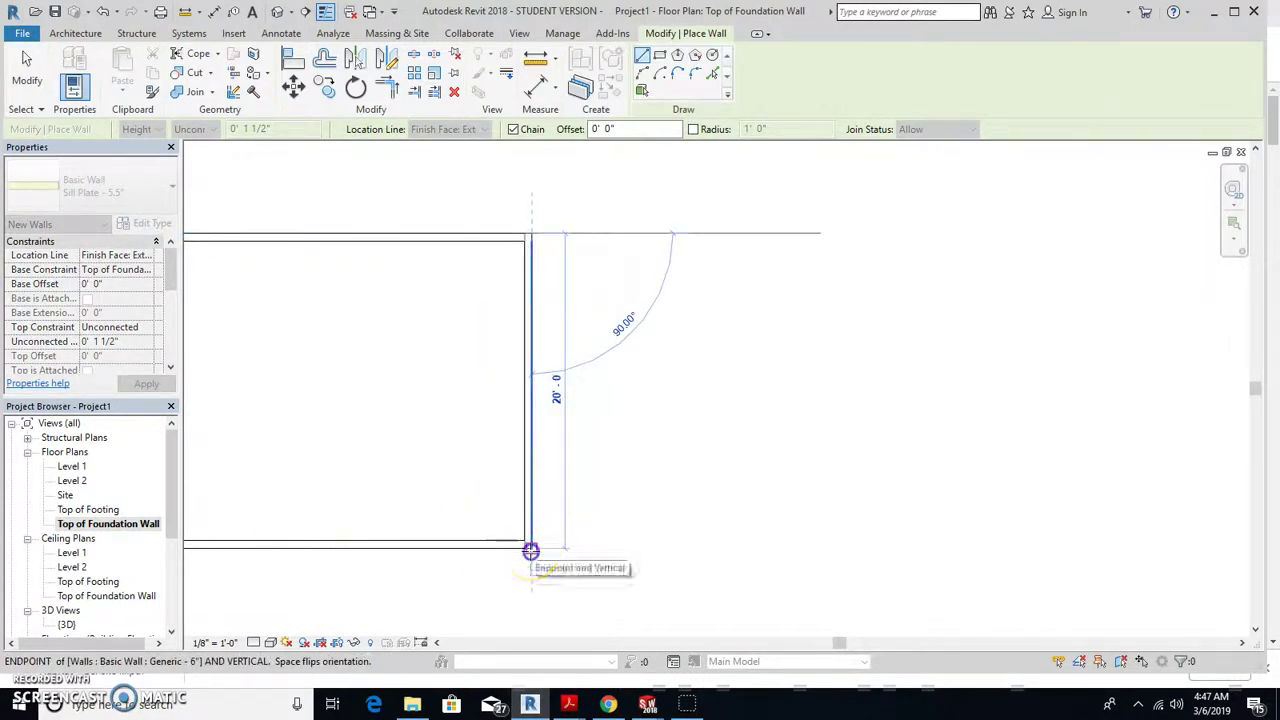
{"action": "left_click", "coordinate": [530, 545]}
- Continue the chain to the bottom-left corner, close the loop at top-left, and exit
{"action": "scroll", "coordinate": [365, 503], "scroll_direction": "down", "scroll_amount": 2}
{"action": "mouse_move", "coordinate": [794, 500]}
{"action": "middle_mouse_down"}
{"action": "mouse_move", "coordinate": [286, 466]}
{"action": "mouse_move", "coordinate": [810, 447]}
{"action": "middle_mouse_up"}
{"action": "scroll", "coordinate": [286, 451], "scroll_direction": "down", "scroll_amount": 1}
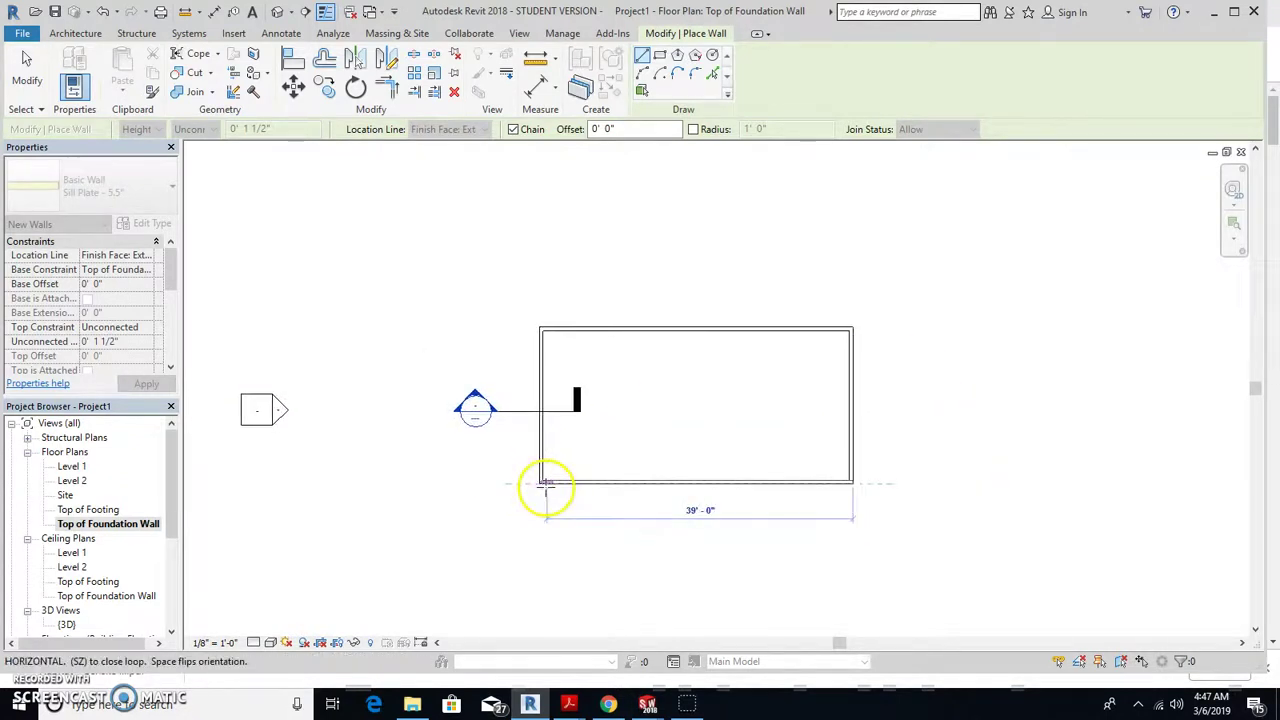
{"action": "scroll", "coordinate": [543, 483], "scroll_direction": "up", "scroll_amount": 3}
{"action": "scroll", "coordinate": [540, 480], "scroll_direction": "up", "scroll_amount": 2}
{"action": "left_click", "coordinate": [533, 480]}
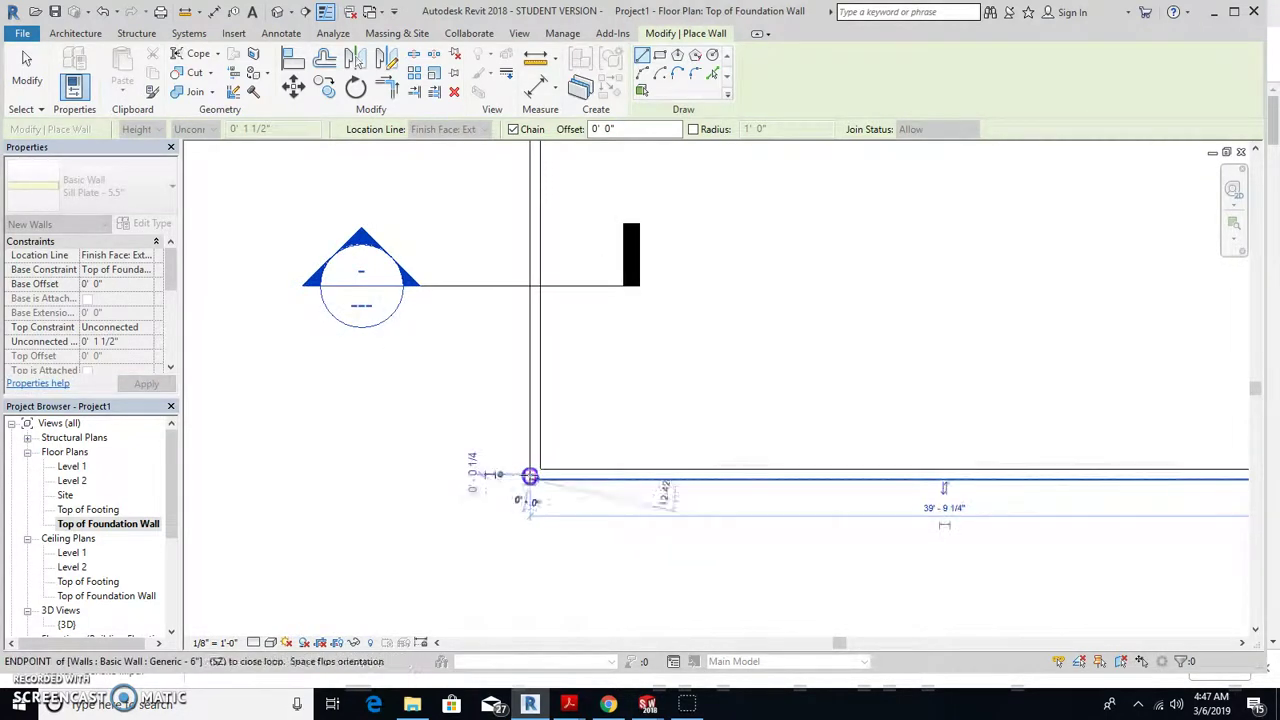
{"action": "scroll", "coordinate": [508, 205], "scroll_direction": "down", "scroll_amount": 1}
{"action": "scroll", "coordinate": [508, 205], "scroll_direction": "down", "scroll_amount": 1}
{"action": "middle_click_drag", "start_coordinate": [500, 337], "coordinate": [491, 354]}
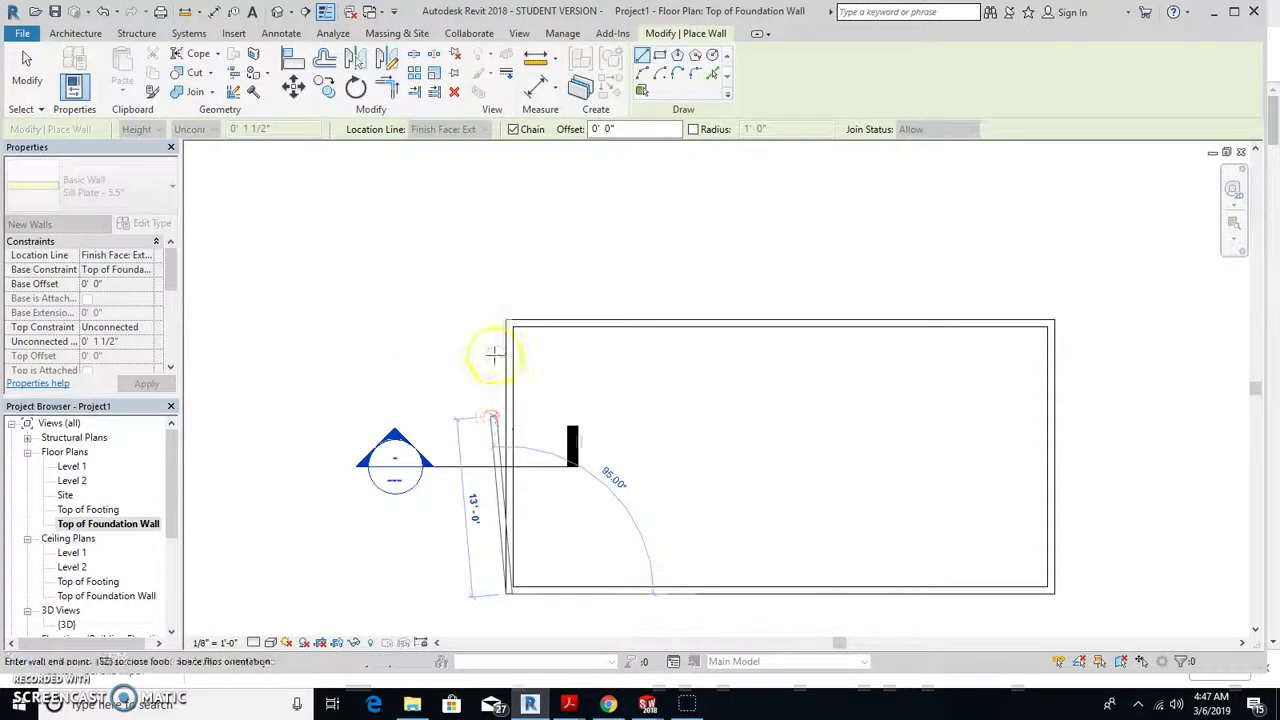
{"action": "left_click", "coordinate": [506, 319]}
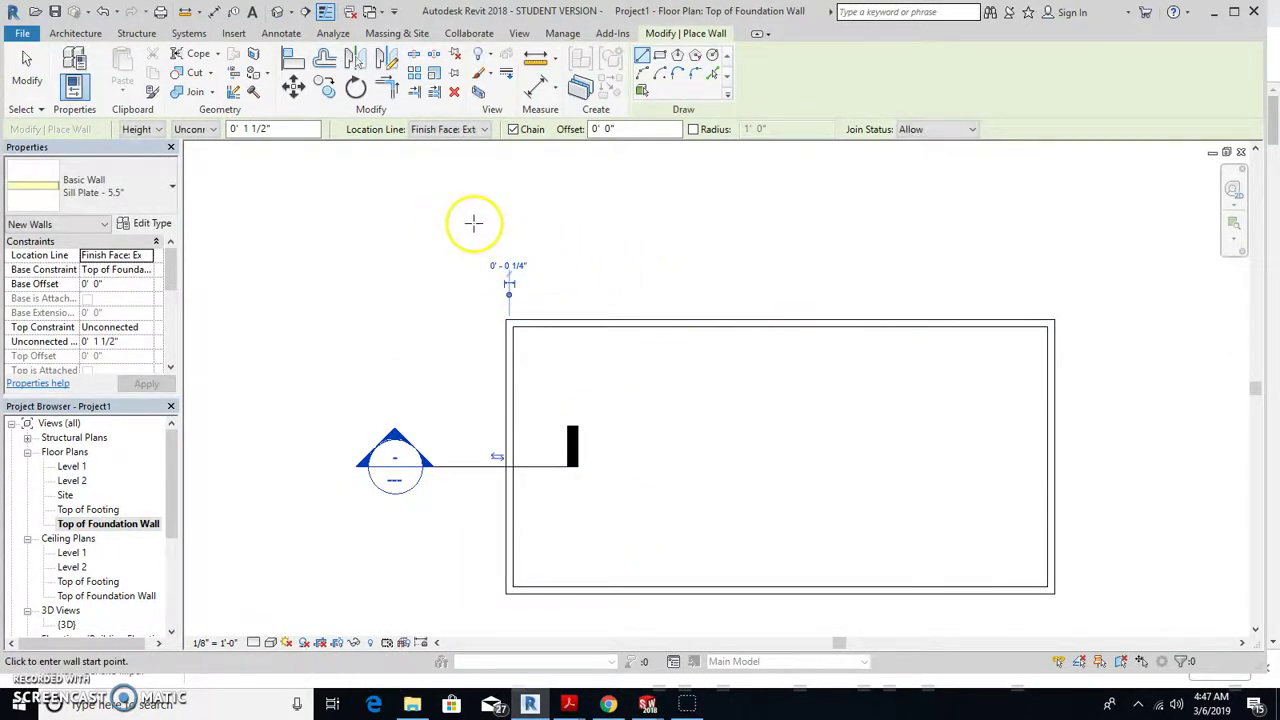
{"action": "key", "text": "Escape"}
{"action": "key", "text": "Escape"}
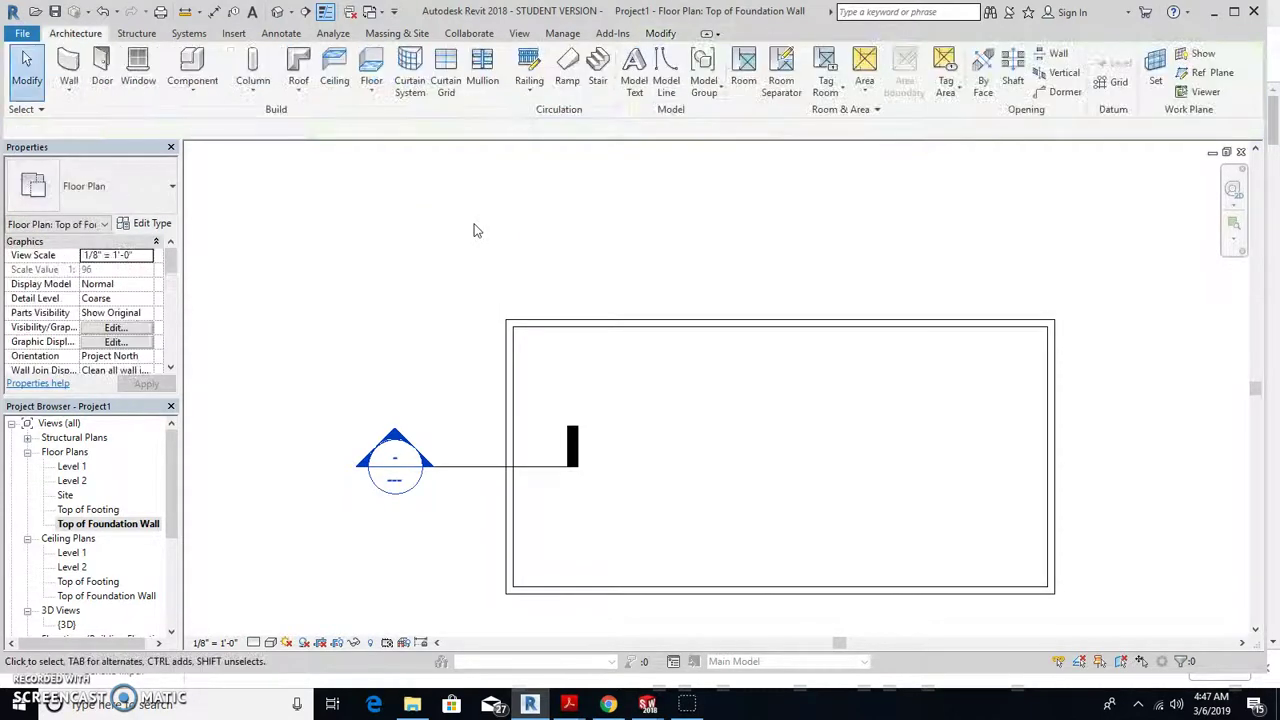
- Open the 3D view and select the new sill plate to check its type
{"action": "left_click", "coordinate": [281, 450]}
{"action": "left_click", "coordinate": [279, 12]}
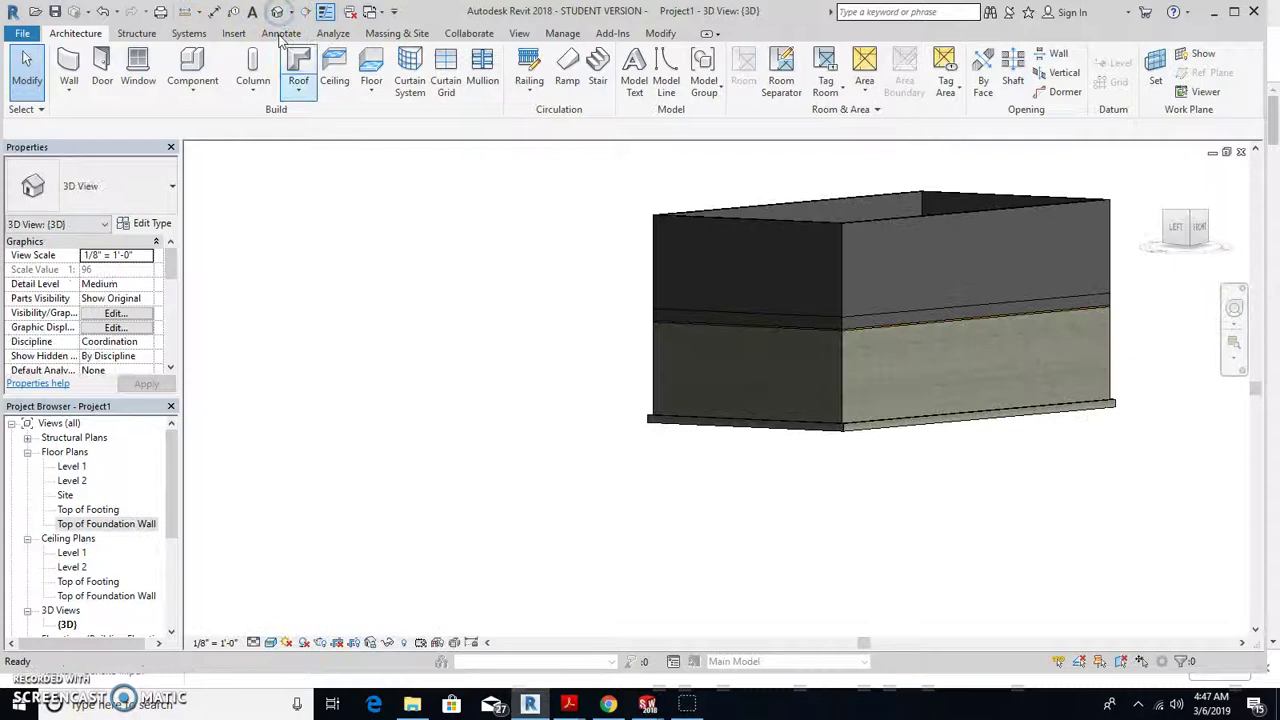
{"action": "scroll", "coordinate": [957, 351], "scroll_direction": "up", "scroll_amount": 3}
{"action": "scroll", "coordinate": [736, 332], "scroll_direction": "up", "scroll_amount": 3}
{"action": "scroll", "coordinate": [736, 332], "scroll_direction": "up", "scroll_amount": 2}
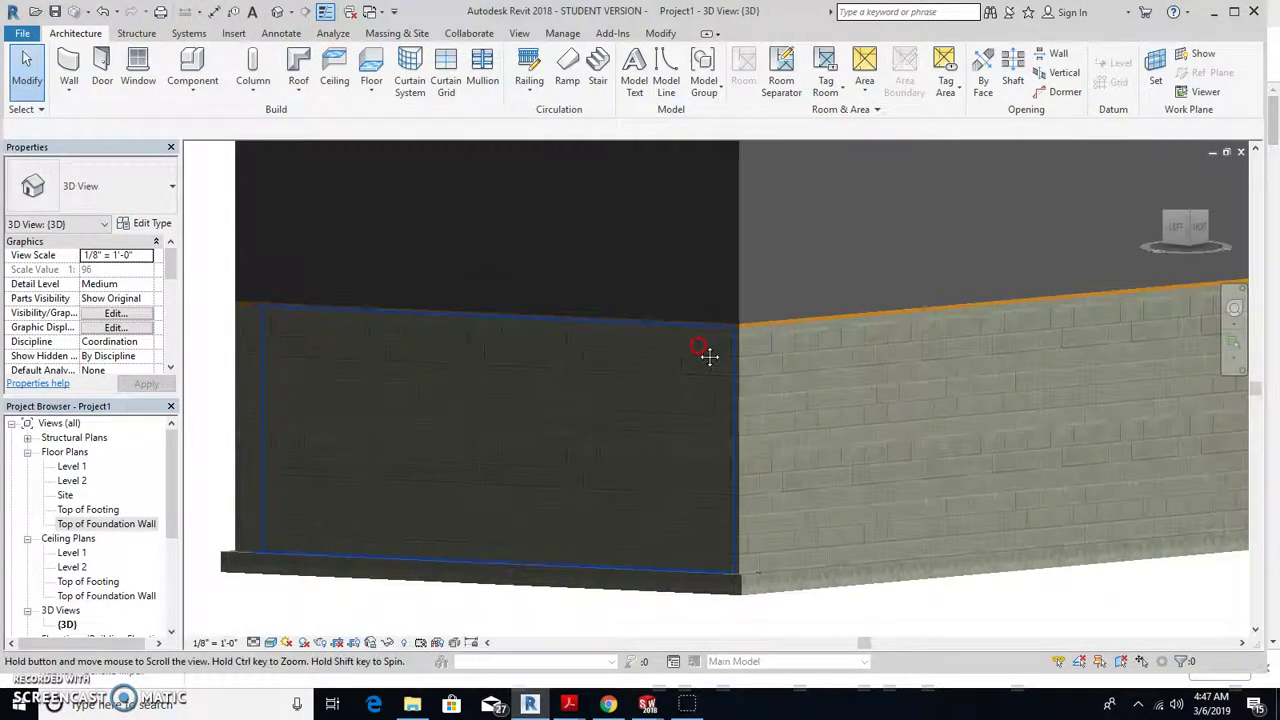
{"action": "scroll", "coordinate": [777, 337], "scroll_direction": "up", "scroll_amount": 2}
{"action": "scroll", "coordinate": [740, 323], "scroll_direction": "up", "scroll_amount": 1}
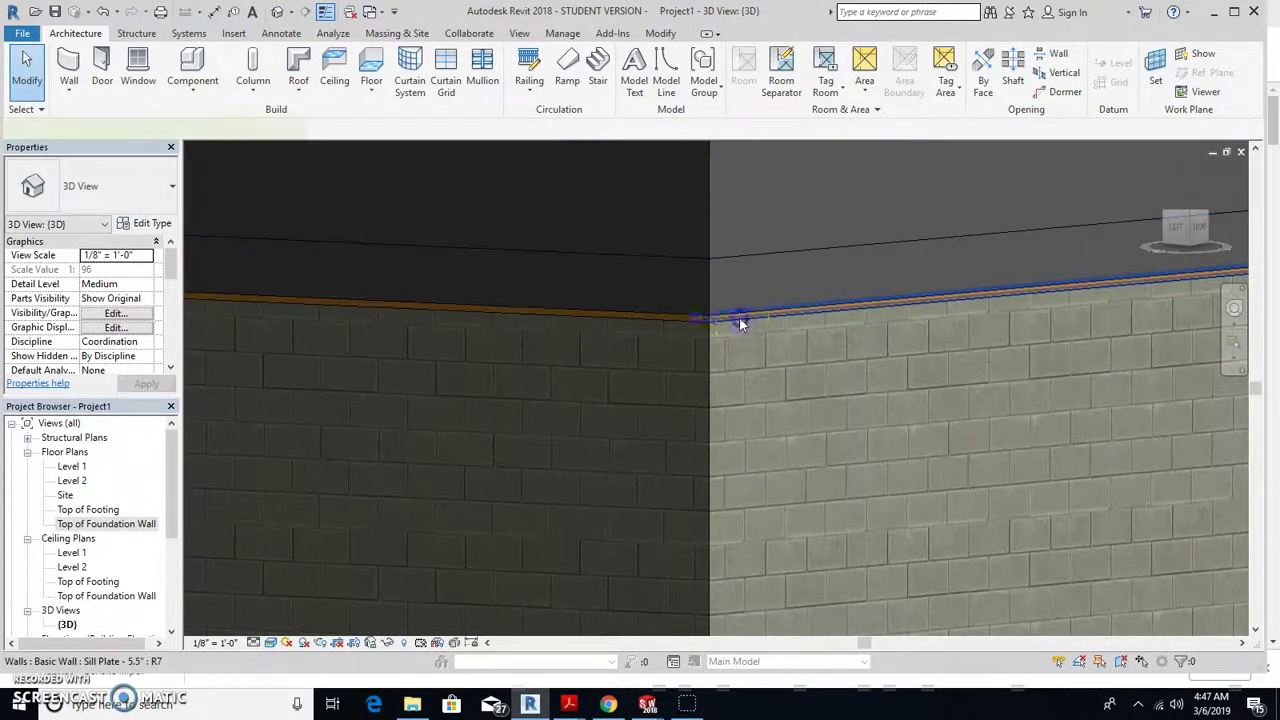
{"action": "left_click", "coordinate": [740, 323]}
{"action": "scroll", "coordinate": [648, 340], "scroll_direction": "down", "scroll_amount": 2}
{"action": "scroll", "coordinate": [648, 340], "scroll_direction": "down", "scroll_amount": 2}
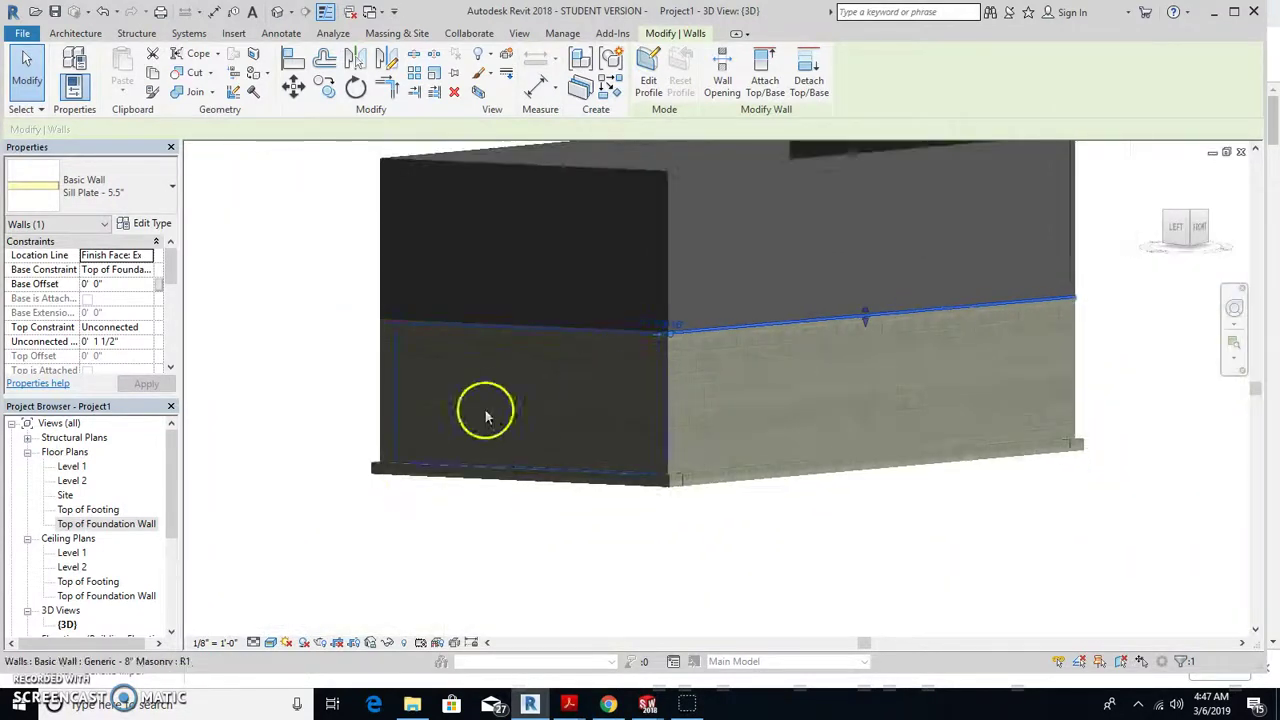
{"action": "left_click", "coordinate": [383, 528]}
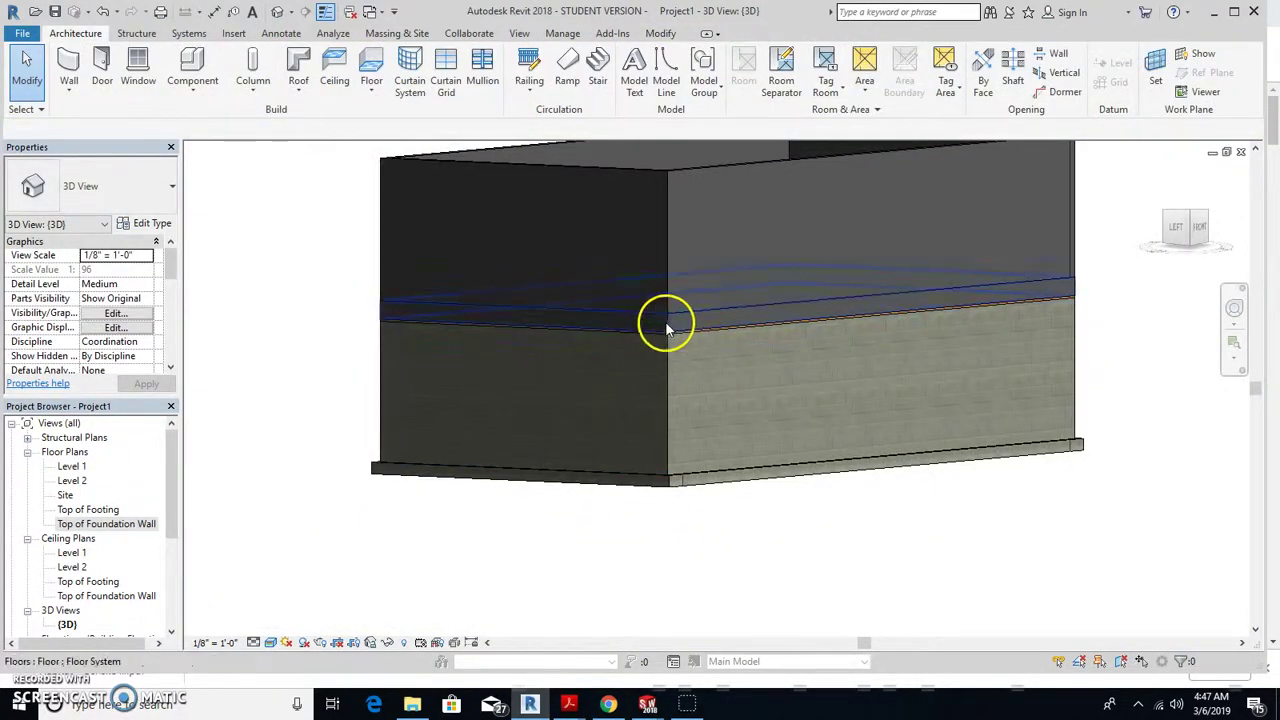
- Hide the floor slab and upper wall in the 3D view
{"action": "left_click", "coordinate": [667, 322]}
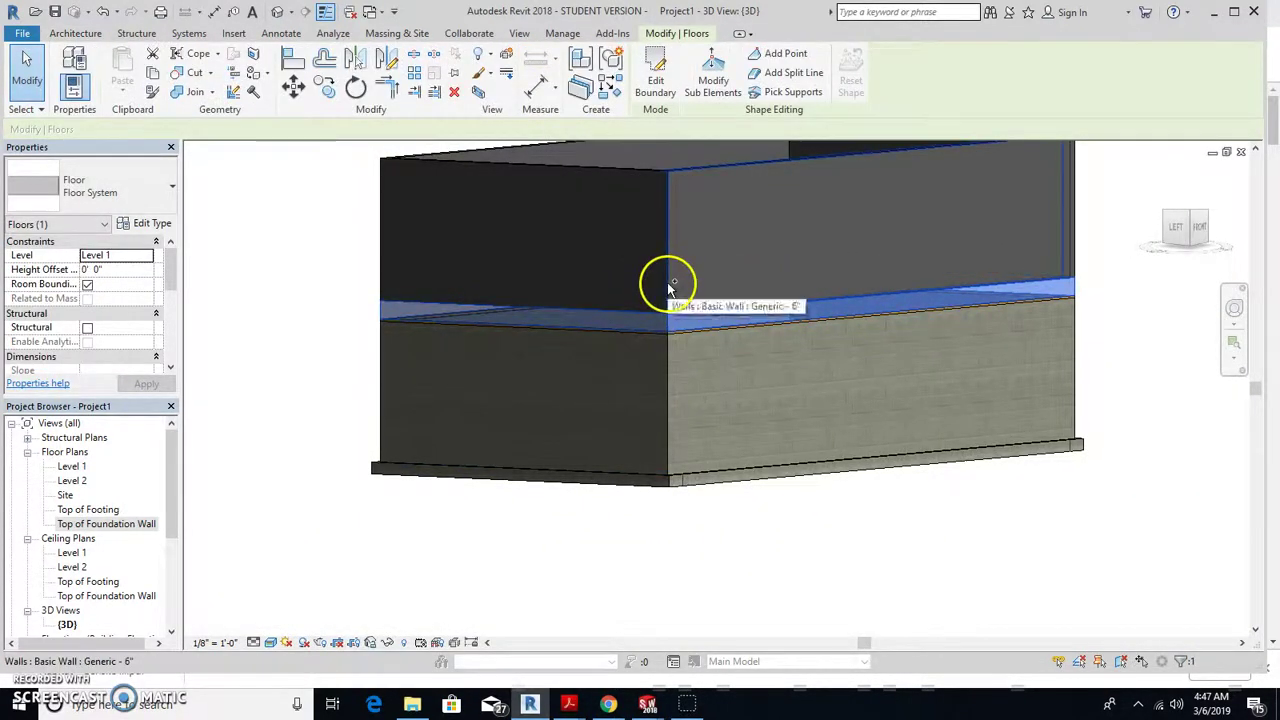
{"action": "left_click", "coordinate": [667, 285], "text": "ctrl"}
{"action": "right_click", "coordinate": [686, 295]}
{"action": "mouse_move", "coordinate": [739, 364]}
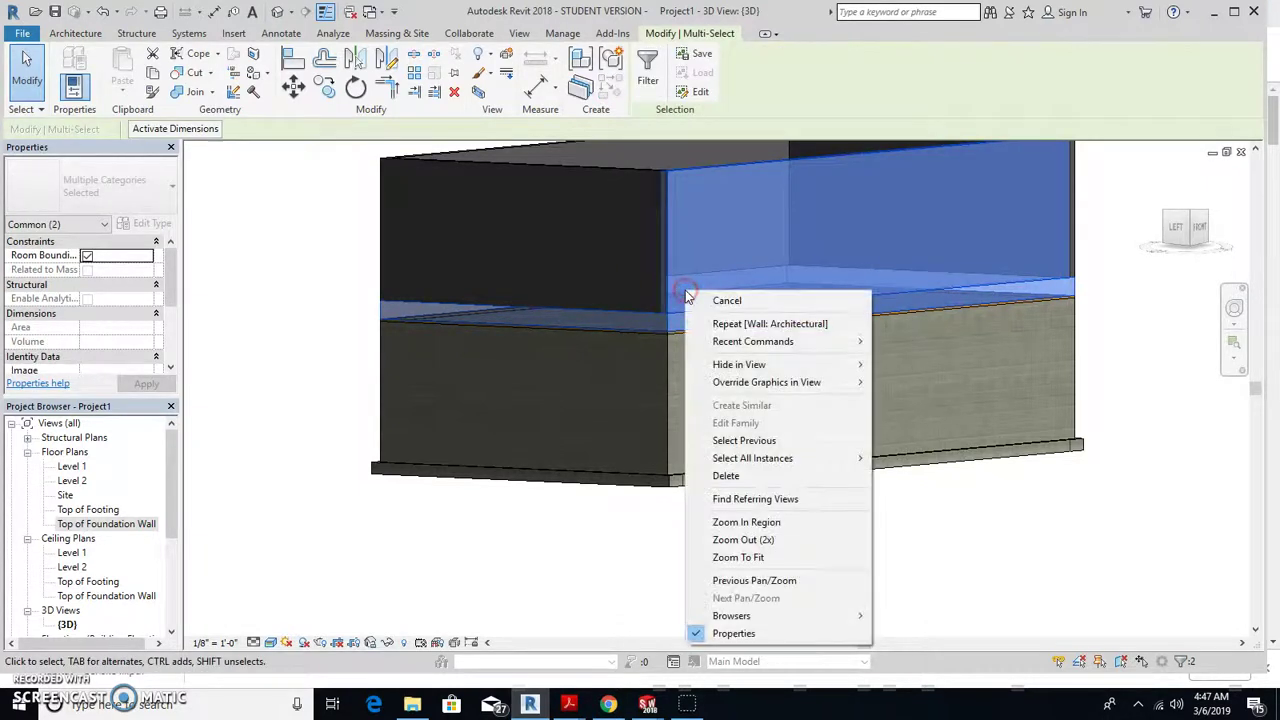
{"action": "left_click", "coordinate": [912, 368]}
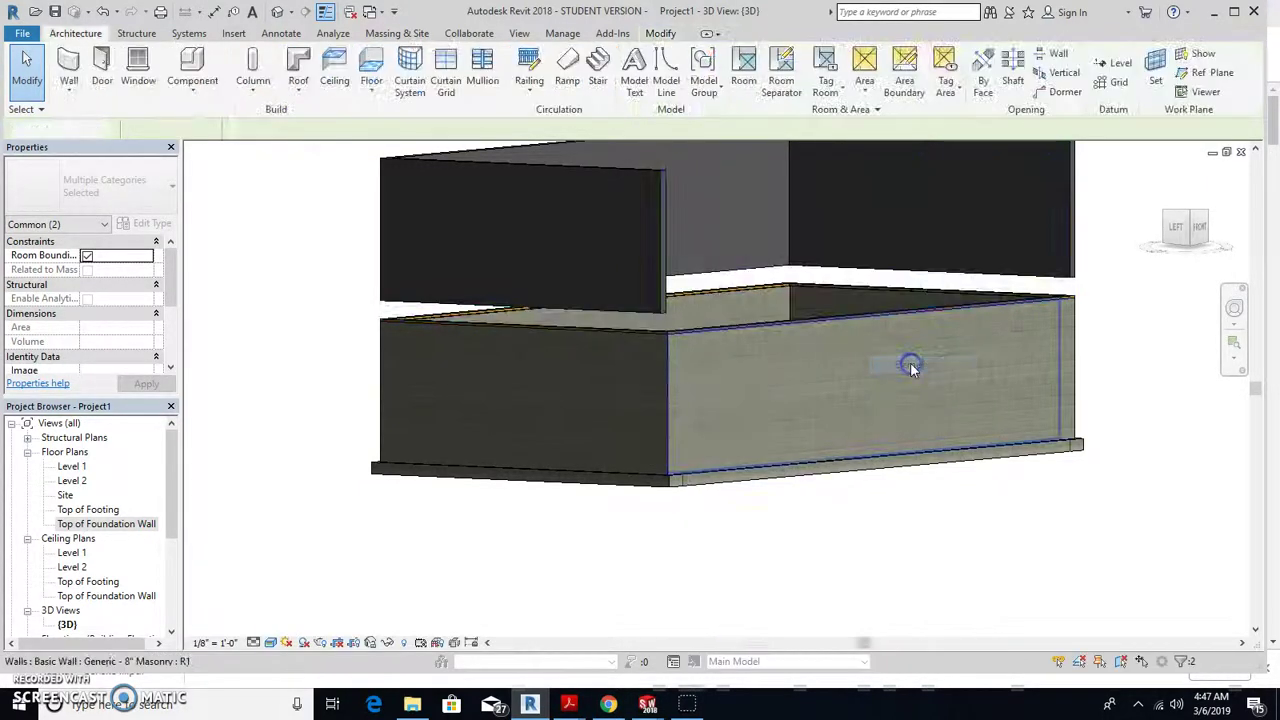
- Orbit and zoom to inspect the sill plate along the masonry foundation wall top
{"action": "middle_click_drag", "start_coordinate": [786, 373], "coordinate": [737, 523], "text": "shift"}
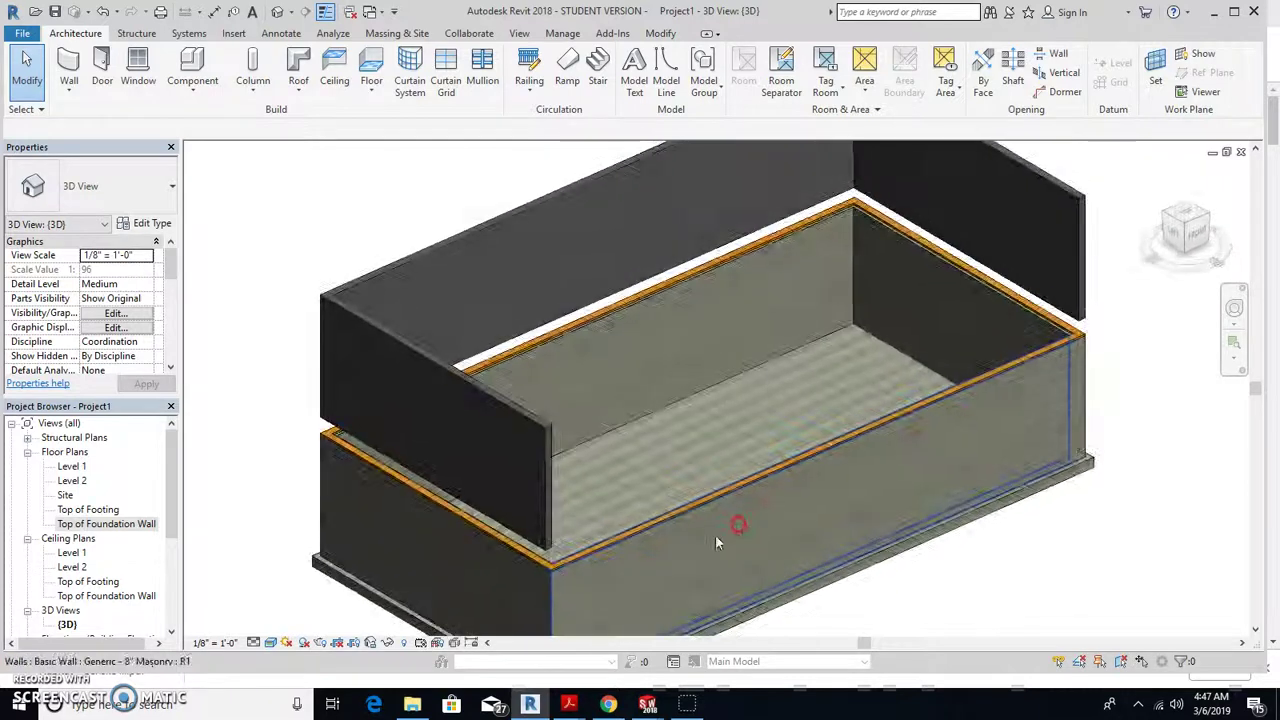
{"action": "scroll", "coordinate": [593, 560], "scroll_direction": "up", "scroll_amount": 4}
{"action": "scroll", "coordinate": [593, 560], "scroll_direction": "down", "scroll_amount": 2}
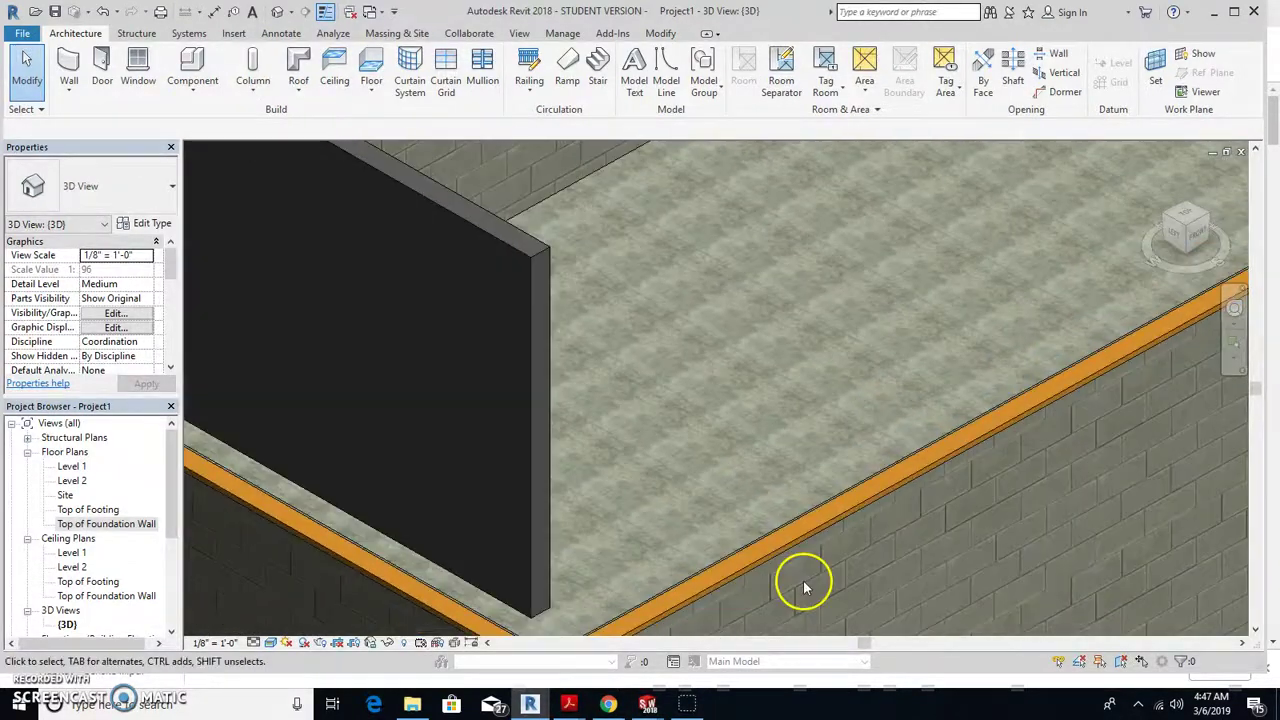
{"action": "mouse_move", "coordinate": [809, 580]}
{"action": "middle_mouse_down"}
{"action": "mouse_move", "coordinate": [894, 500]}
{"action": "mouse_move", "coordinate": [900, 523]}
{"action": "middle_mouse_up"}
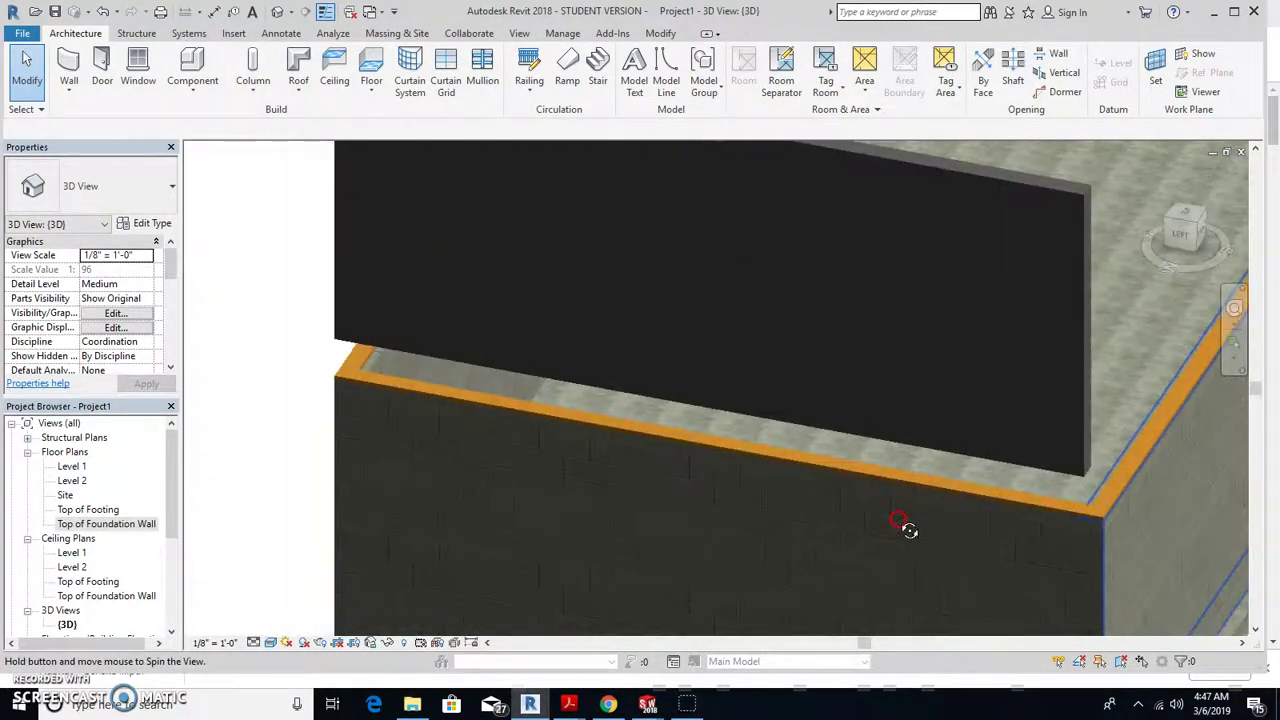
{"action": "mouse_move", "coordinate": [1171, 471]}
{"action": "middle_mouse_down", "text": "shift"}
{"action": "mouse_move", "coordinate": [956, 495]}
{"action": "mouse_move", "coordinate": [1114, 363]}
{"action": "middle_mouse_up", "text": "shift"}
{"action": "scroll", "coordinate": [1070, 350], "scroll_direction": "up", "scroll_amount": 2}
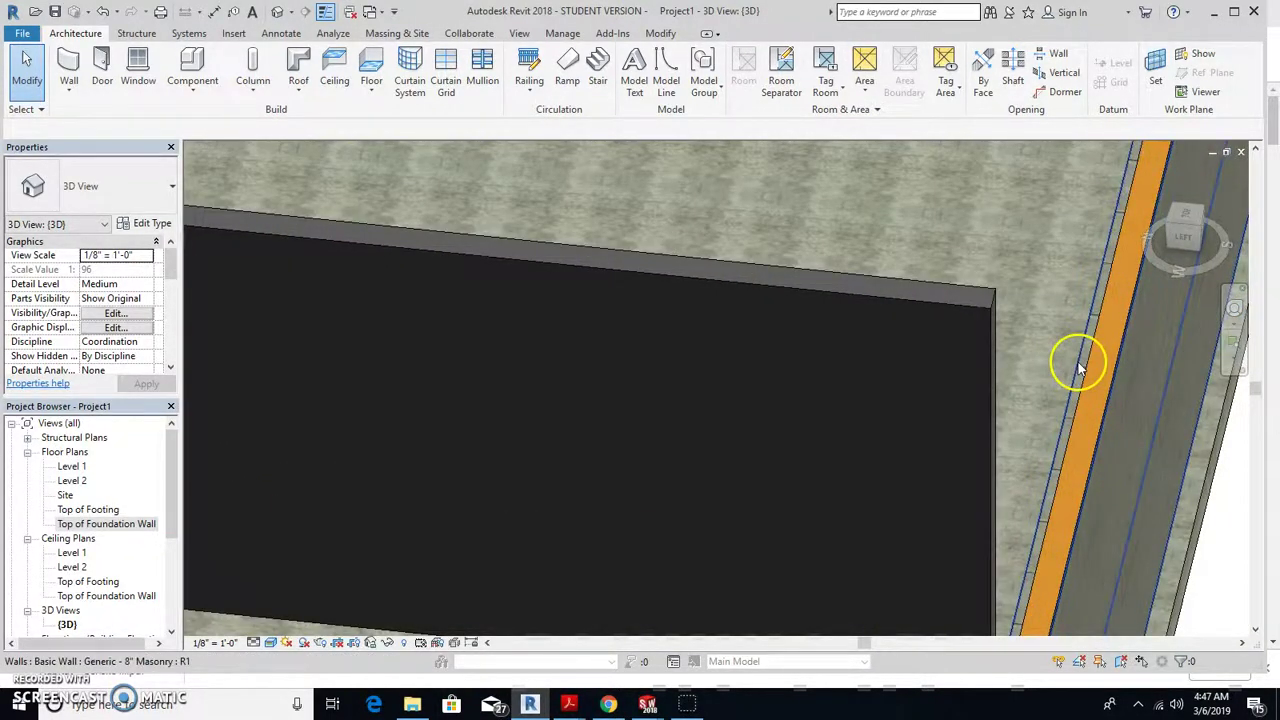
{"action": "left_click", "coordinate": [1066, 440]}
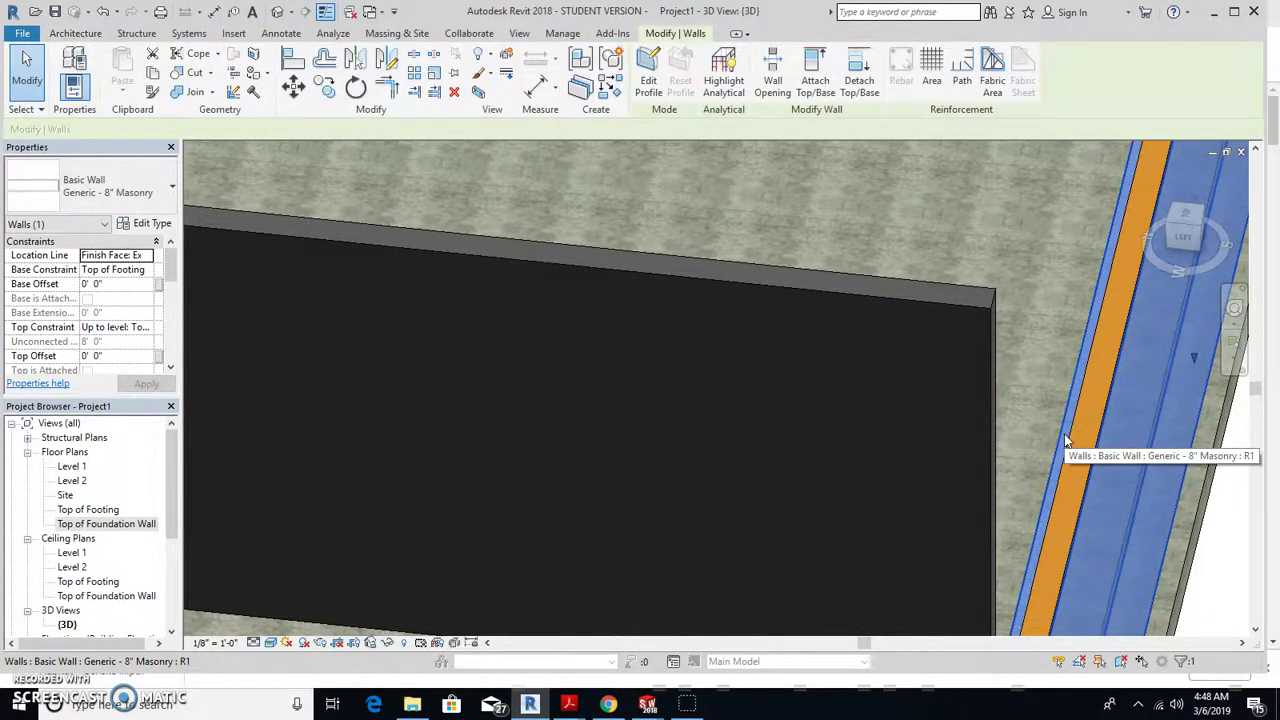
{"action": "key", "text": "Escape"}
{"action": "middle_click_drag", "start_coordinate": [1066, 440], "coordinate": [1100, 434], "text": "shift"}
{"action": "scroll", "coordinate": [1005, 322], "scroll_direction": "up", "scroll_amount": 3}
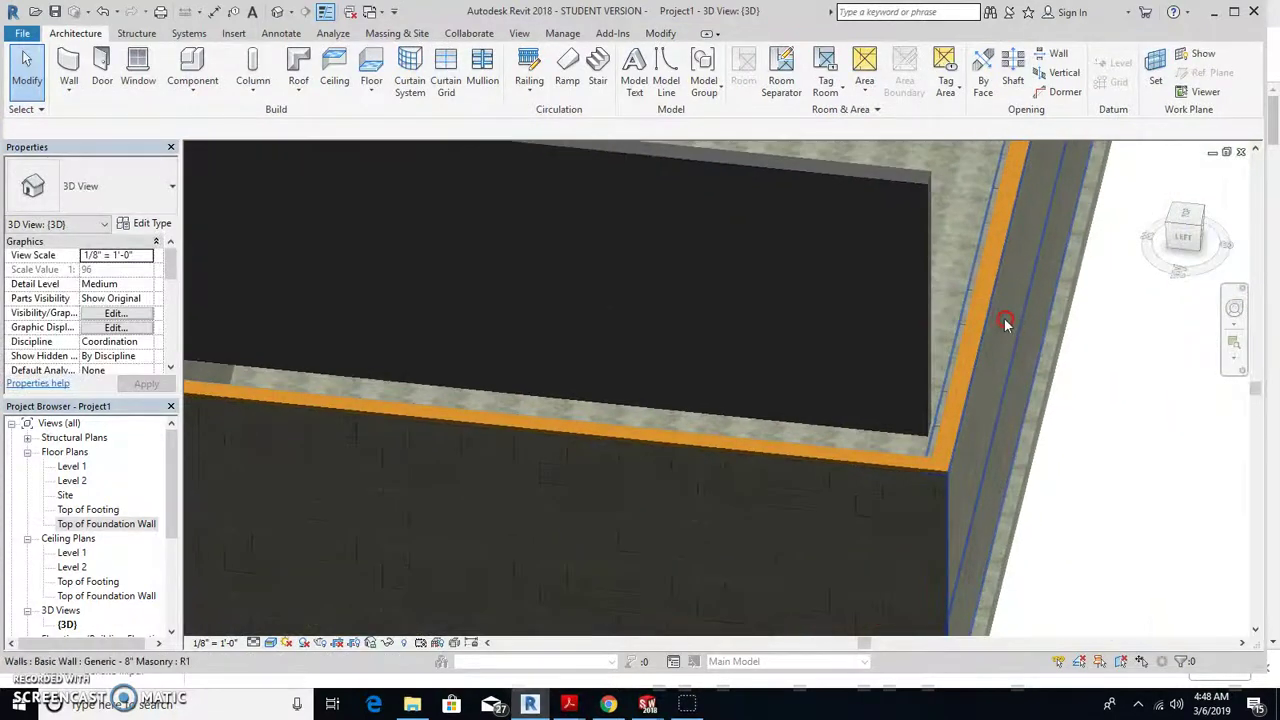
{"action": "scroll", "coordinate": [1000, 360], "scroll_direction": "down", "scroll_amount": 4}
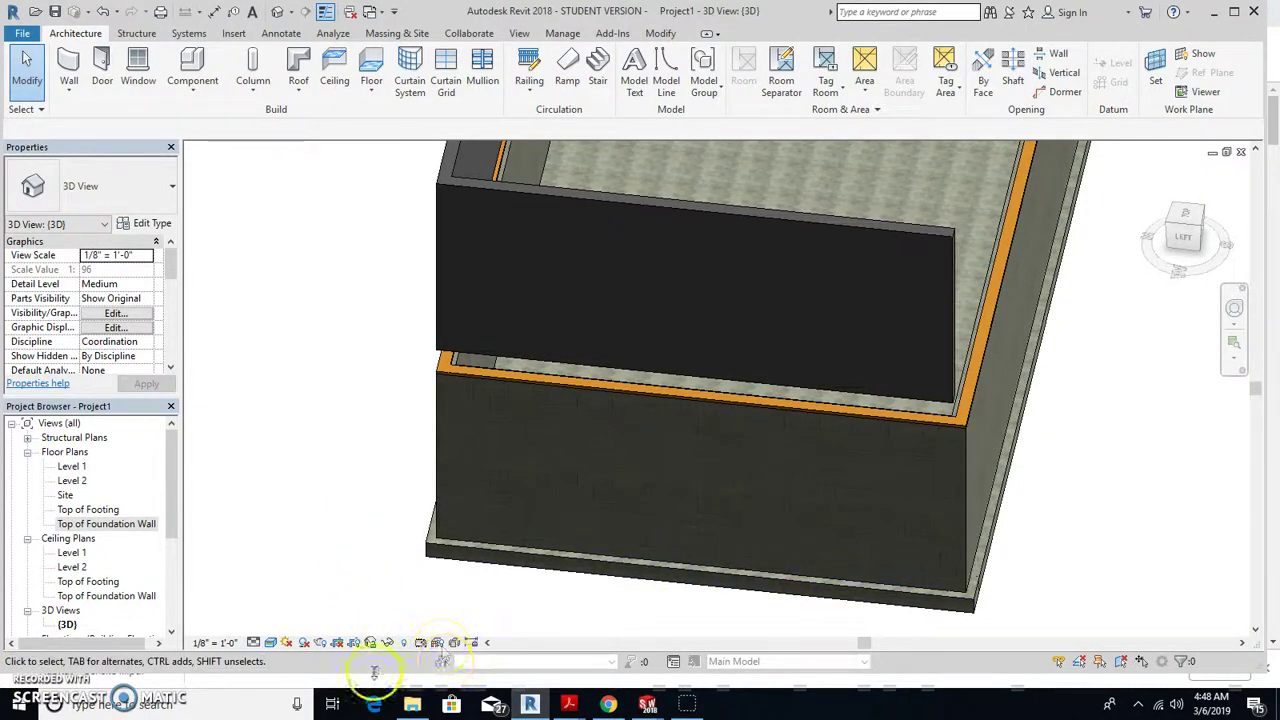
- Reveal hidden elements and unhide the Generic - 6" upper wall
{"action": "left_click", "coordinate": [404, 645]}
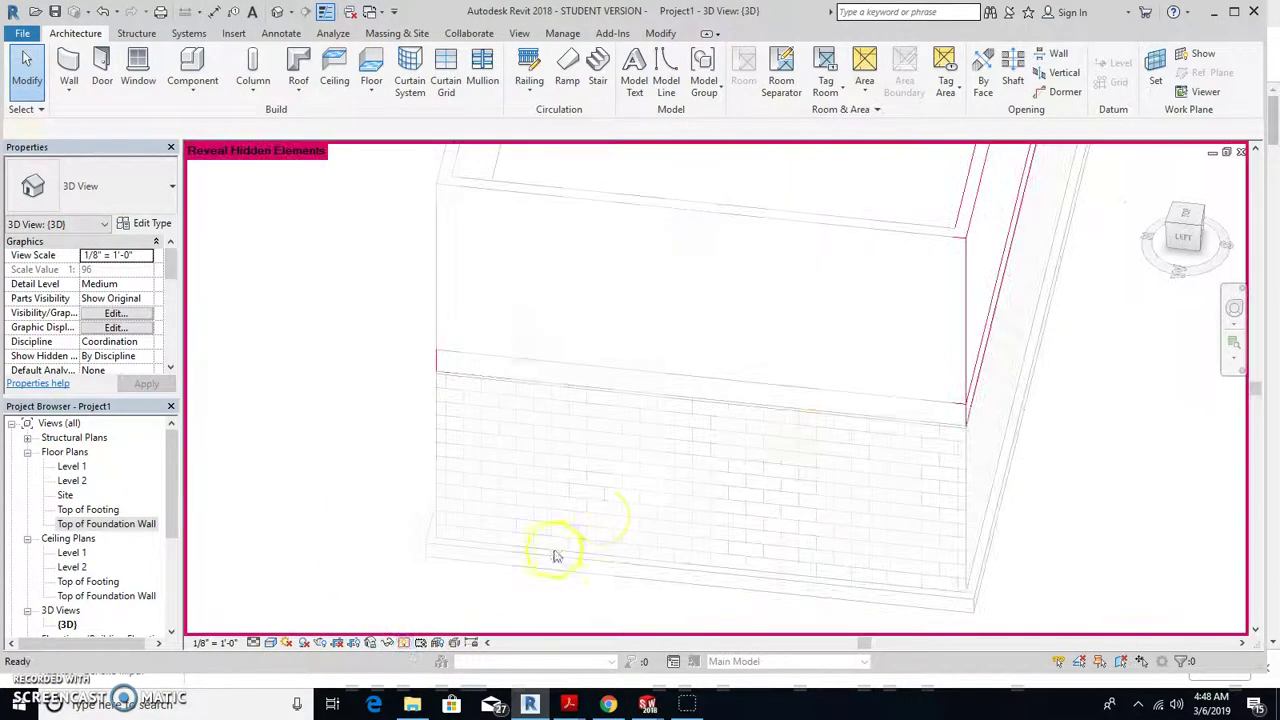
{"action": "left_click", "coordinate": [990, 305]}
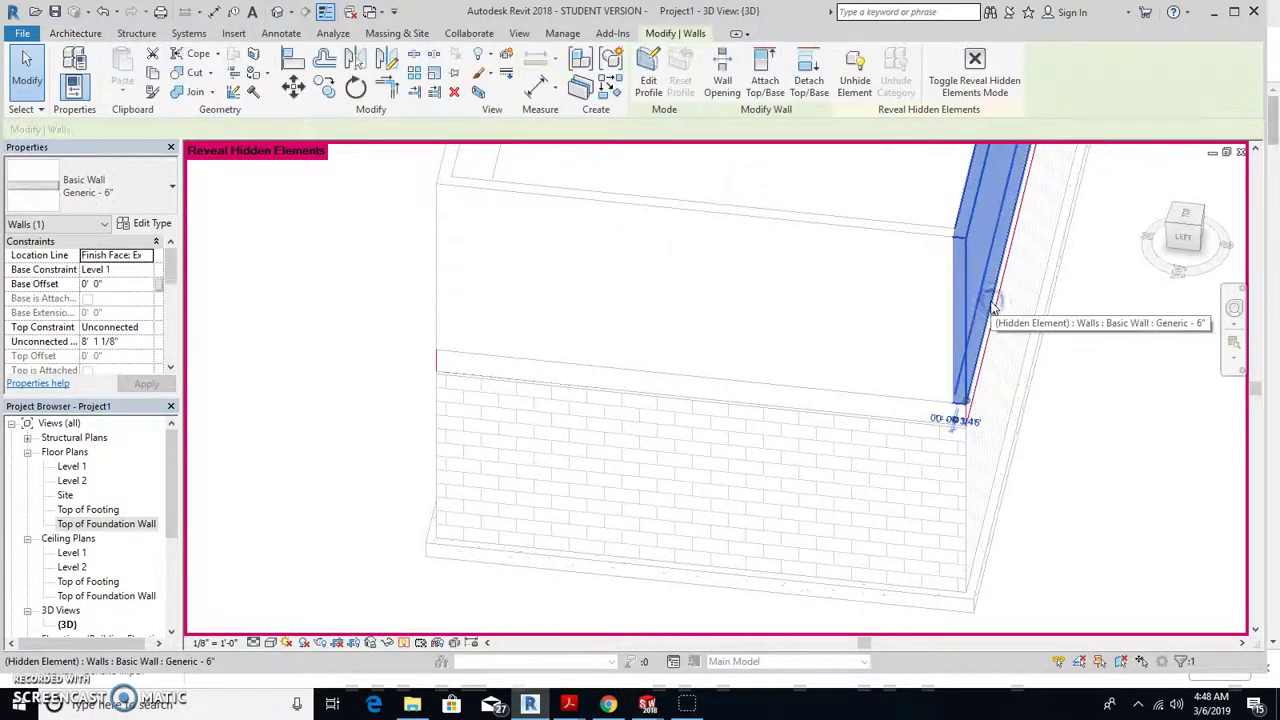
{"action": "right_click", "coordinate": [995, 272]}
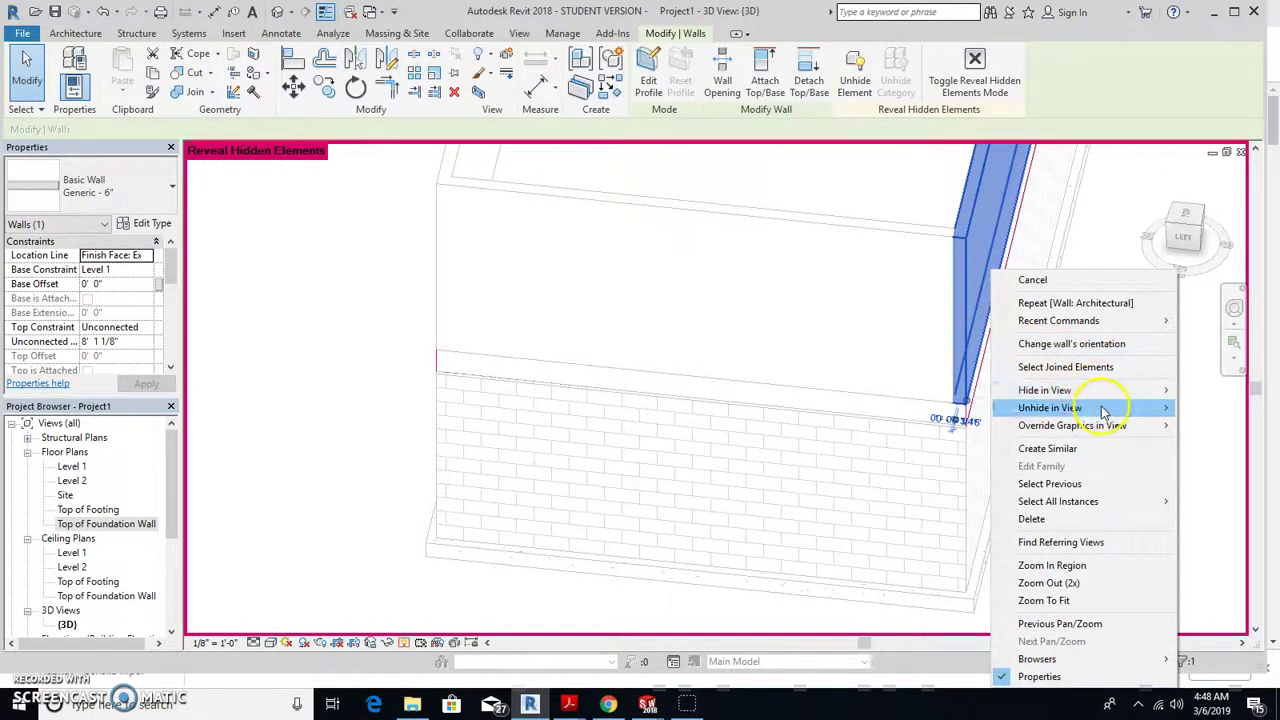
{"action": "mouse_move", "coordinate": [1050, 407]}
{"action": "left_click", "coordinate": [950, 407]}
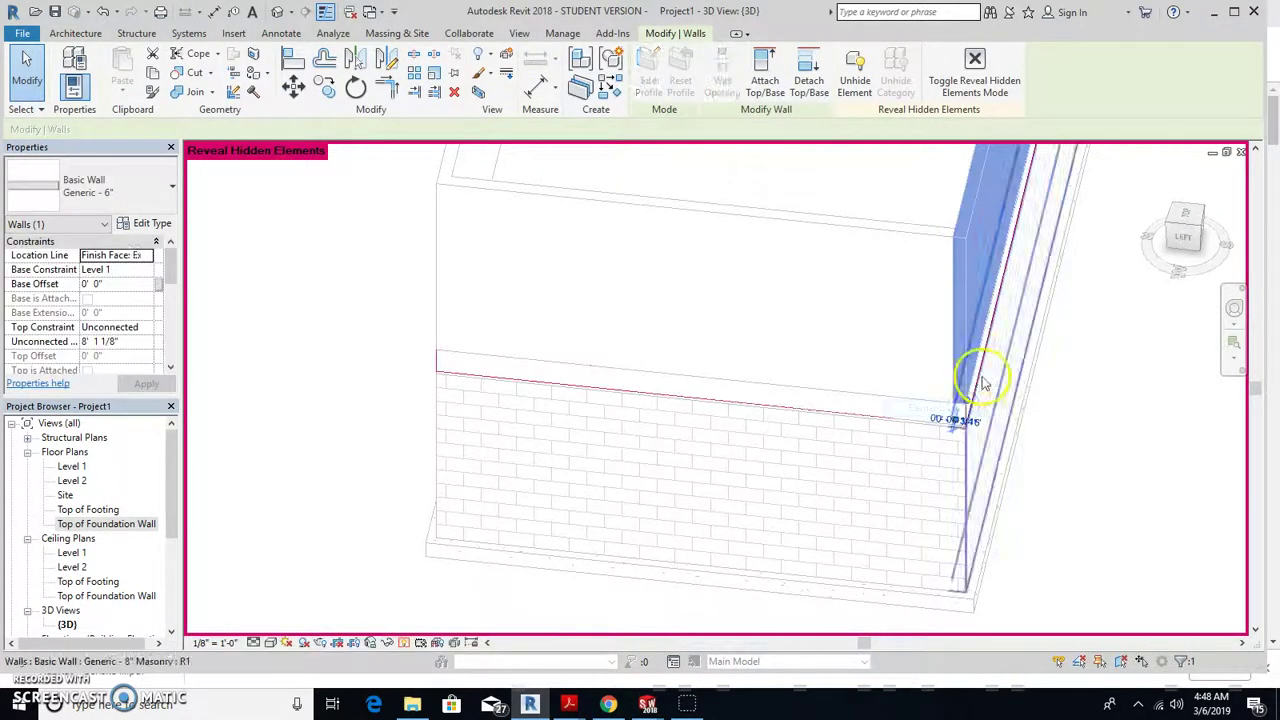
{"action": "middle_click_drag", "start_coordinate": [1000, 385], "coordinate": [966, 371]}
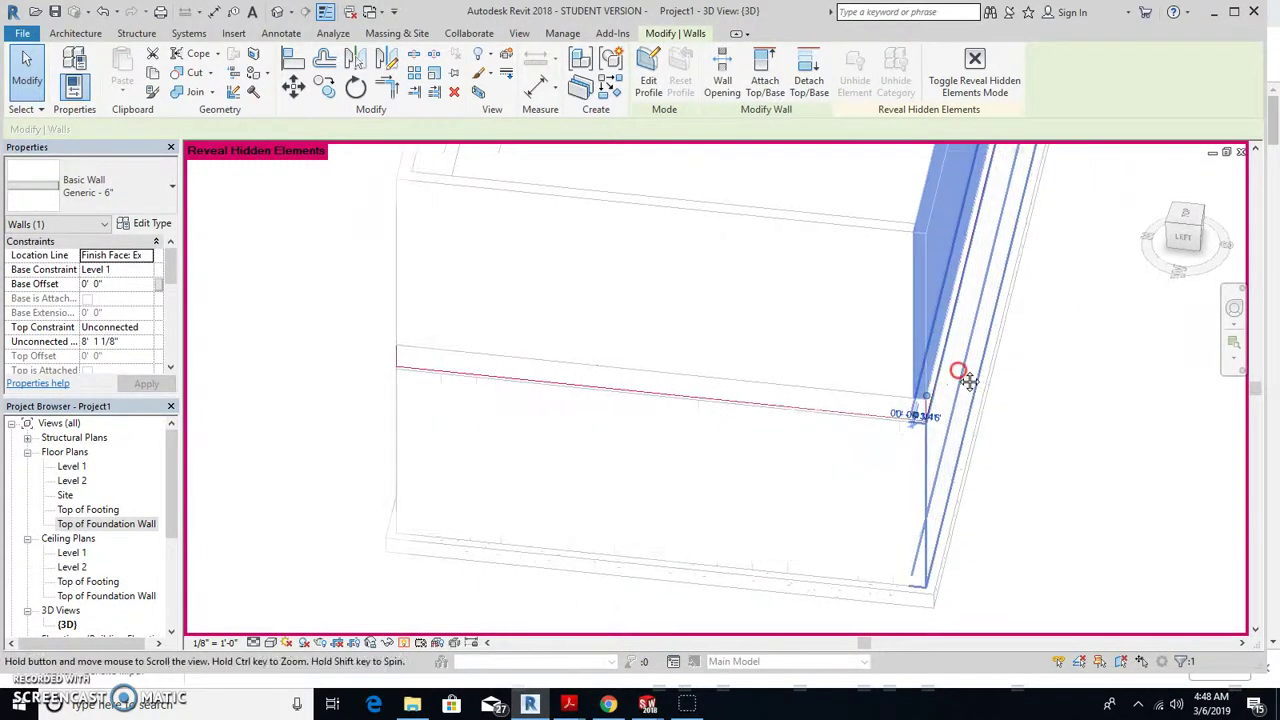
{"action": "left_click", "coordinate": [406, 643]}
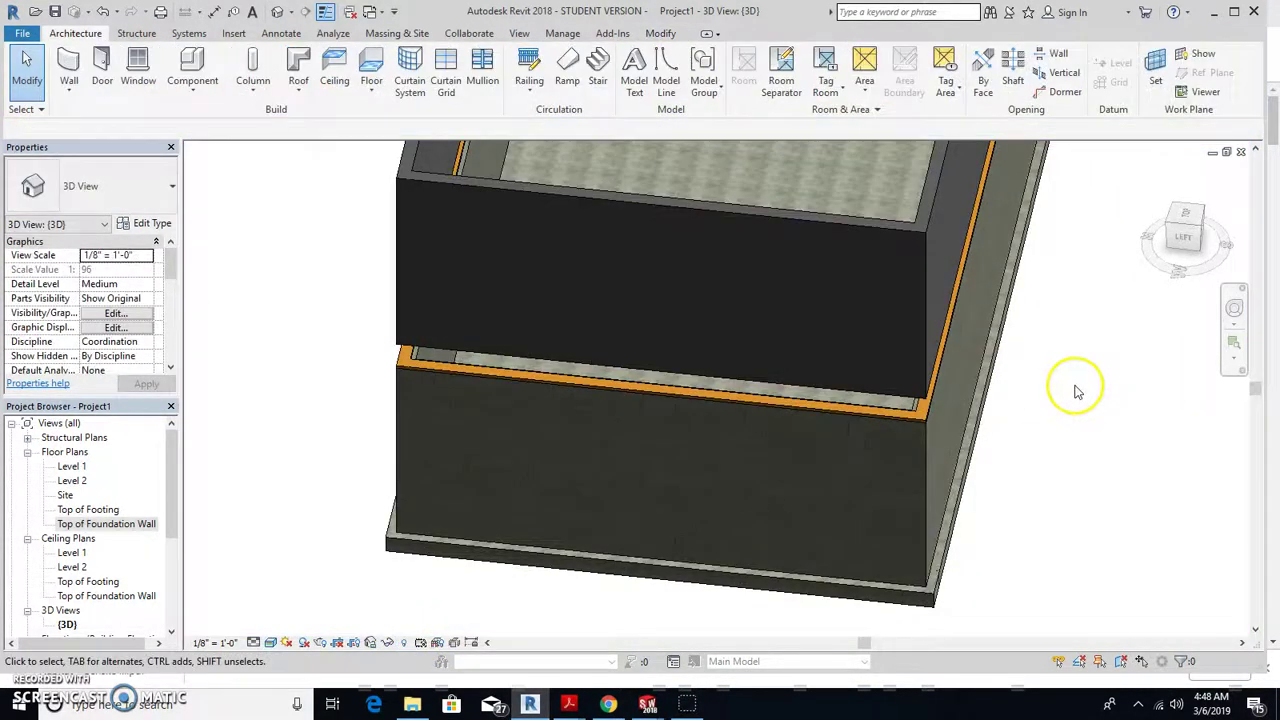
- Unhide the Level 1 floor and turn Reveal Hidden Elements back off
{"action": "mouse_move", "coordinate": [1071, 386]}
{"action": "middle_mouse_down", "text": "shift"}
{"action": "mouse_move", "coordinate": [1106, 366]}
{"action": "mouse_move", "coordinate": [914, 374]}
{"action": "mouse_move", "coordinate": [828, 325]}
{"action": "mouse_move", "coordinate": [771, 271]}
{"action": "mouse_move", "coordinate": [749, 348]}
{"action": "middle_mouse_up", "text": "shift"}
{"action": "scroll", "coordinate": [669, 377], "scroll_direction": "up", "scroll_amount": 2}
{"action": "scroll", "coordinate": [672, 390], "scroll_direction": "up", "scroll_amount": 3}
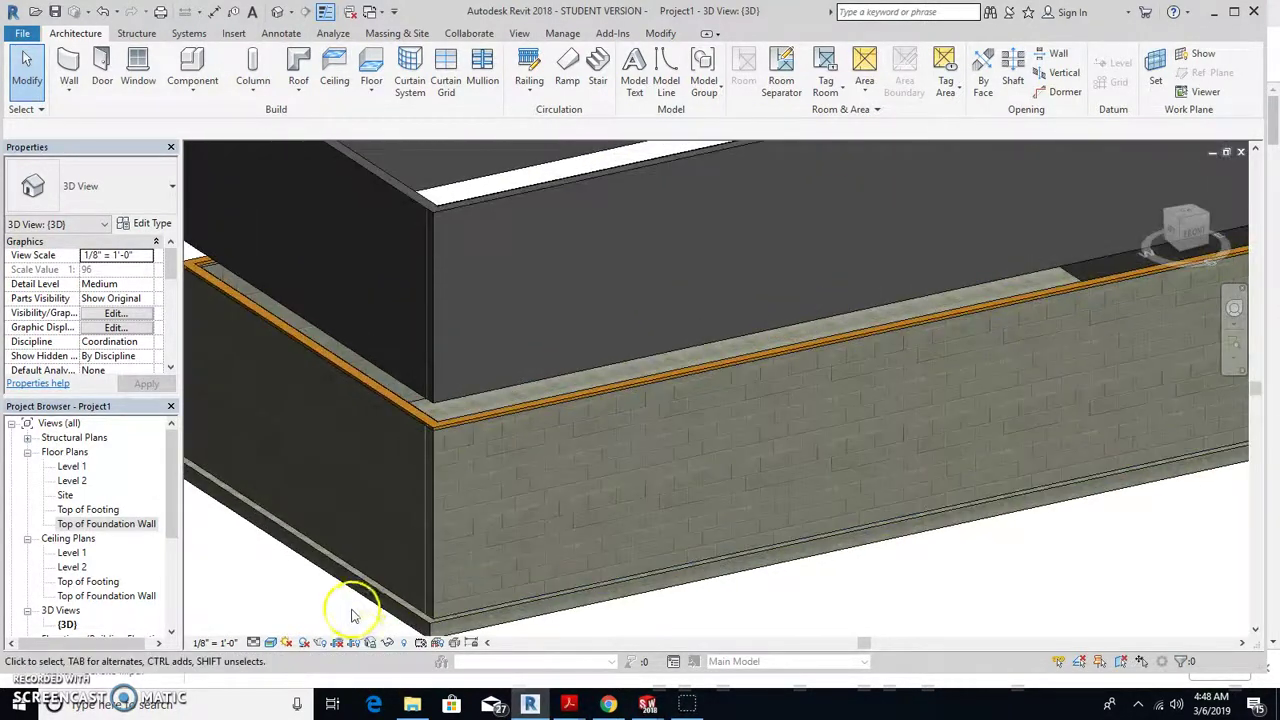
{"action": "left_click", "coordinate": [404, 645]}
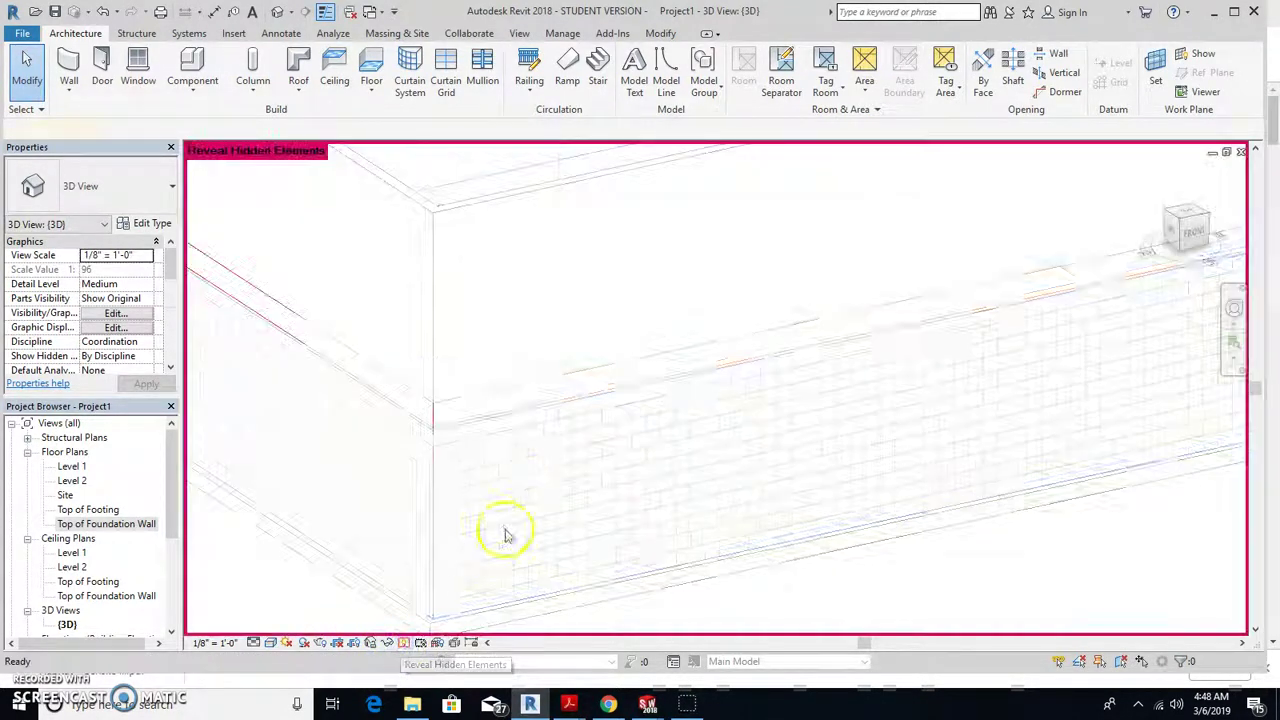
{"action": "left_click", "coordinate": [499, 396]}
{"action": "right_click", "coordinate": [499, 396]}
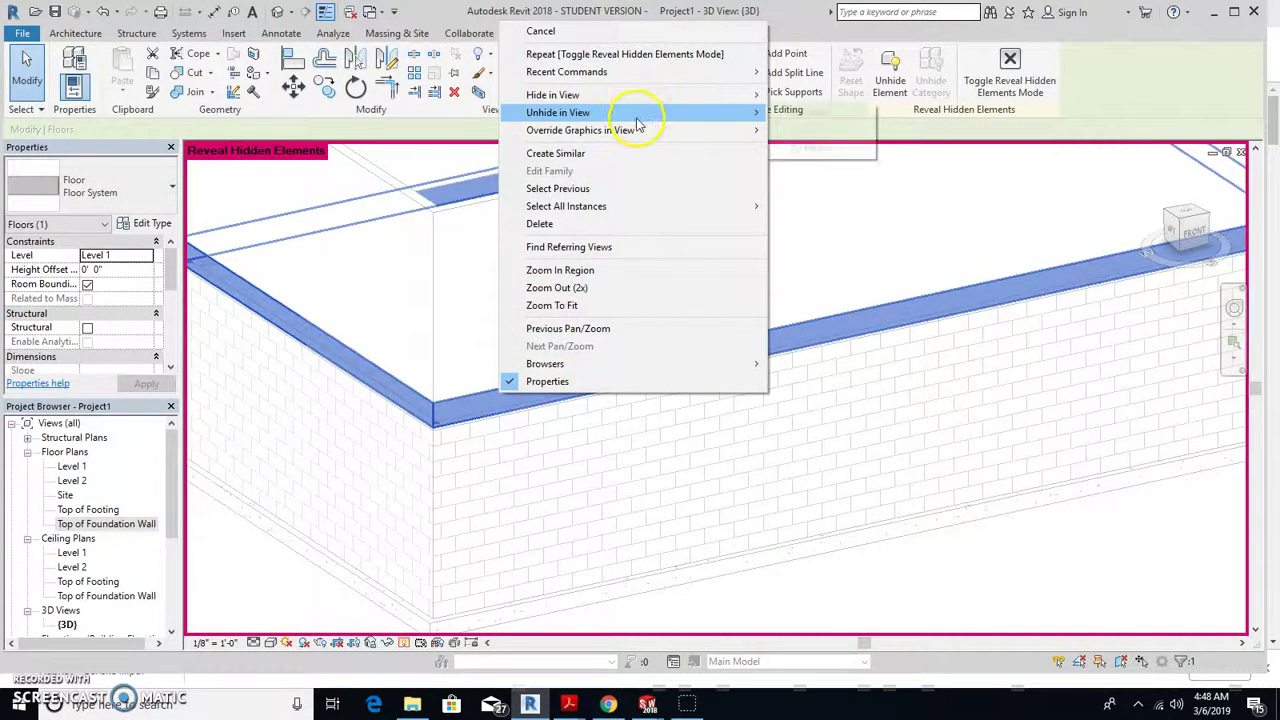
{"action": "left_click", "coordinate": [795, 112]}
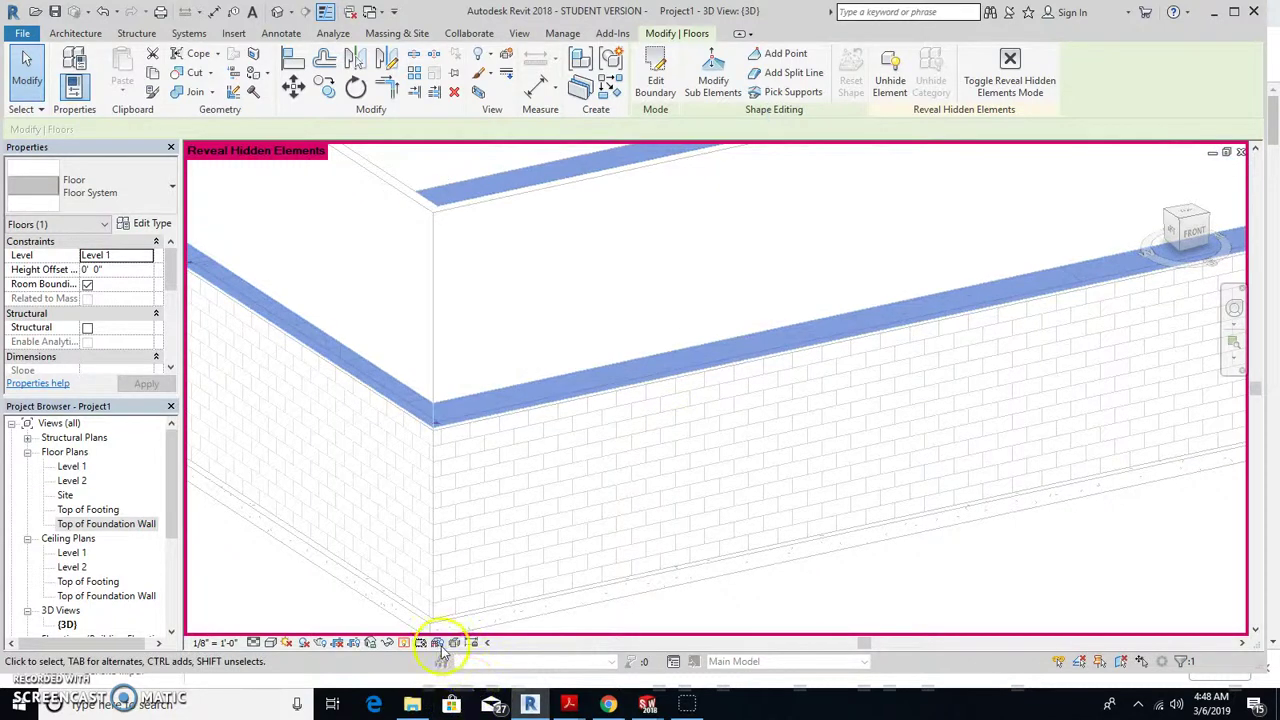
{"action": "key", "text": "Escape"}
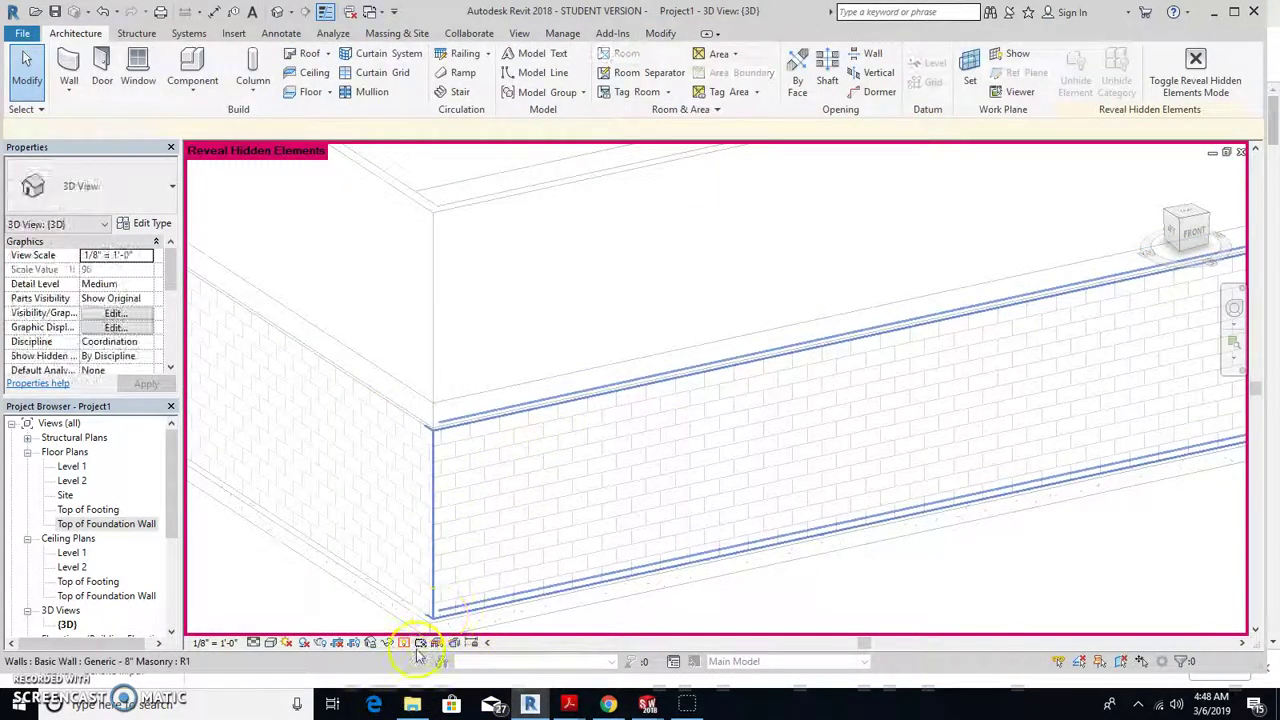
{"action": "left_click", "coordinate": [437, 642]}
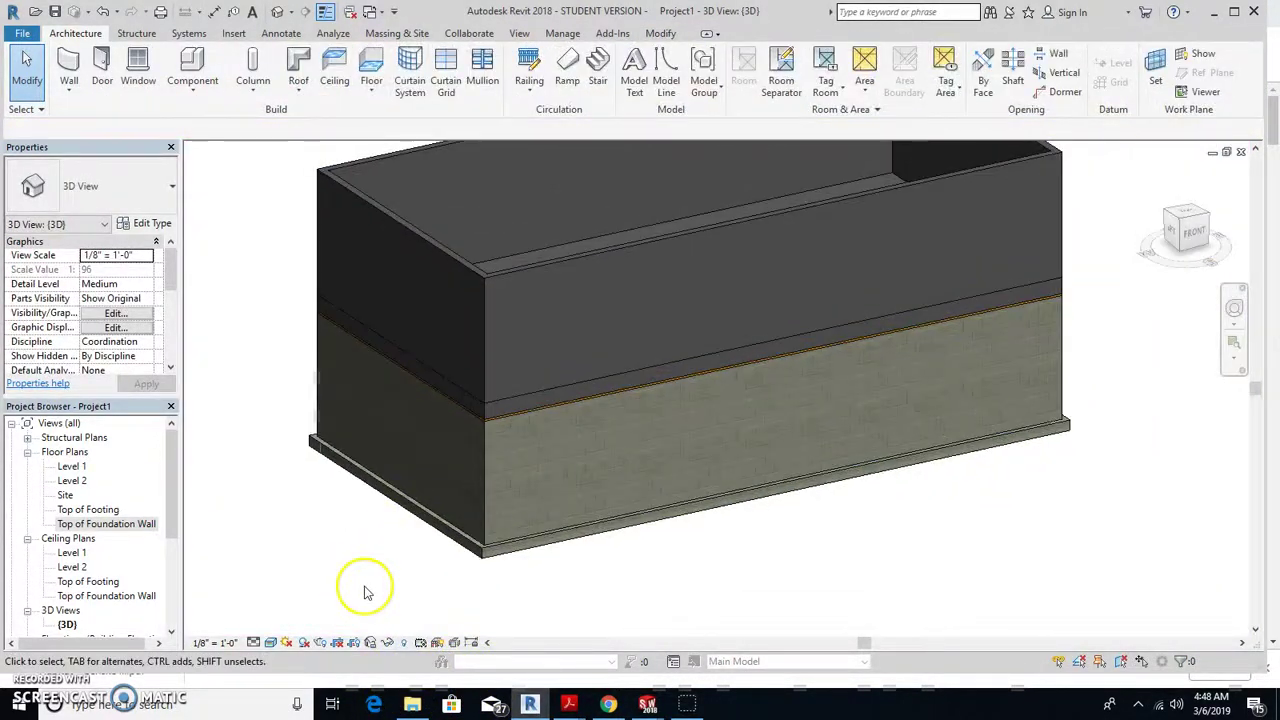
- Open the Level 1 plan and delete the old Section 1
{"action": "double_click", "coordinate": [71, 466]}
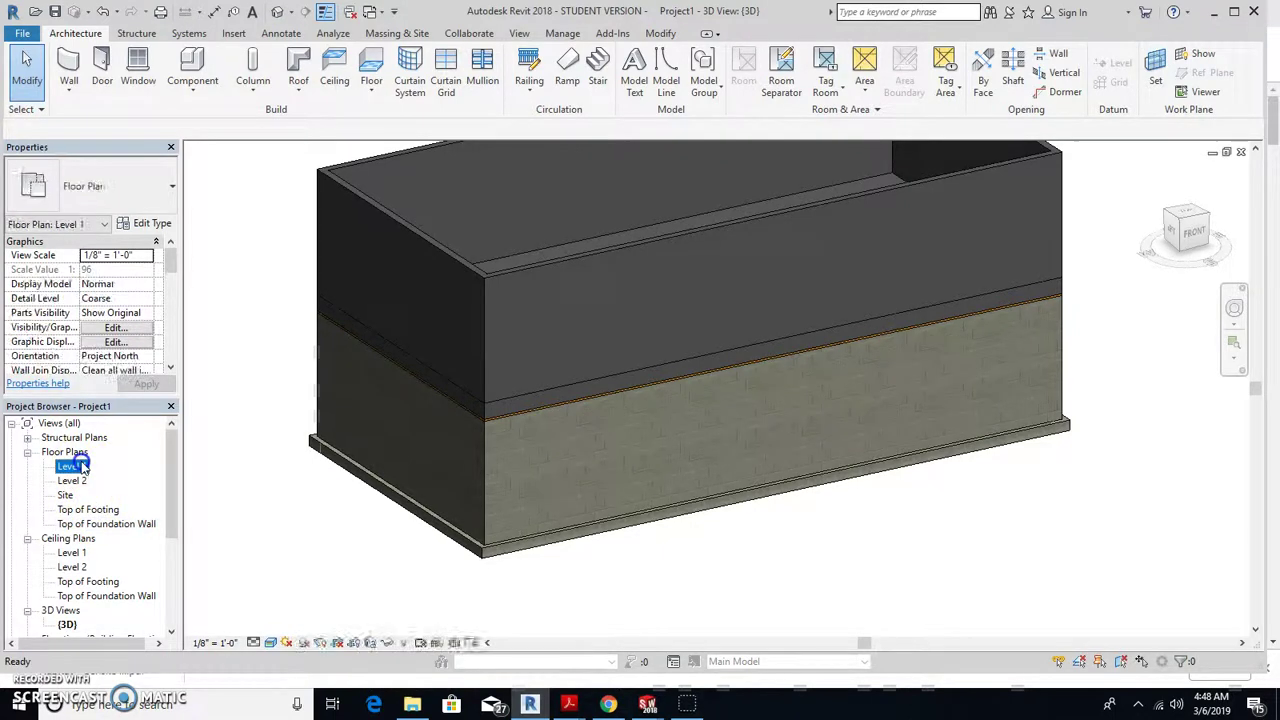
{"action": "left_click", "coordinate": [313, 380]}
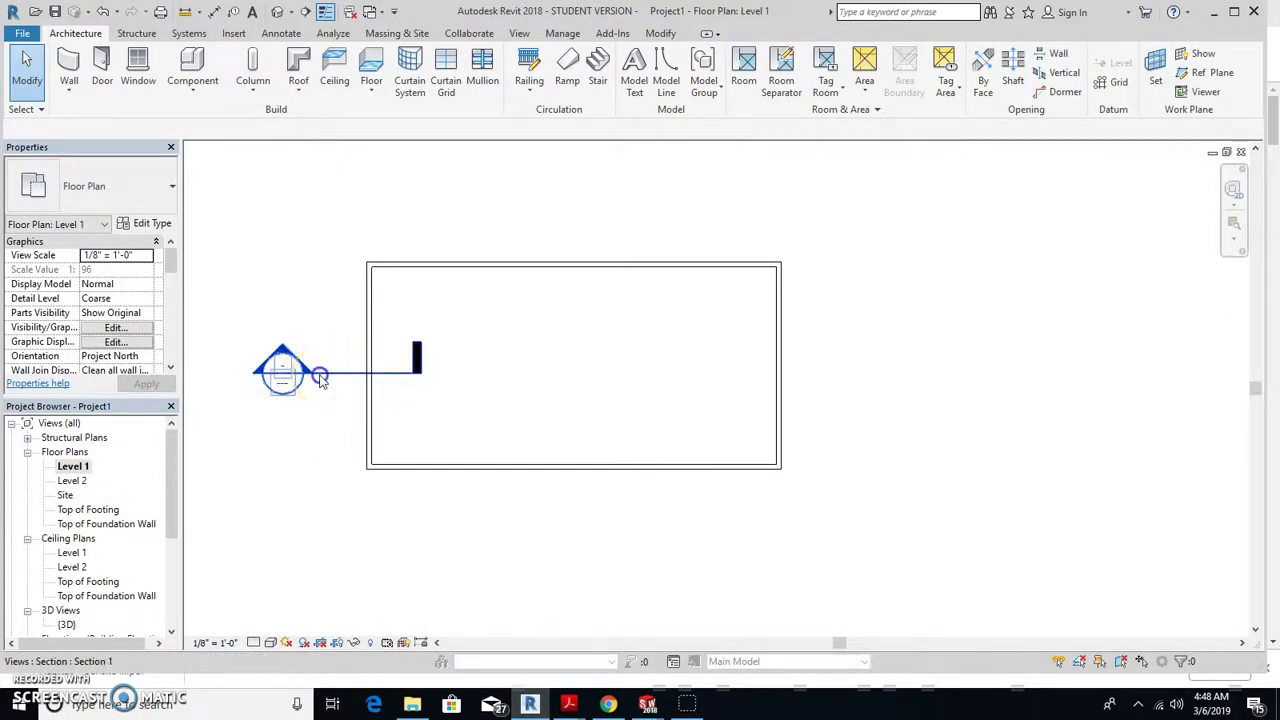
{"action": "key", "text": "Delete"}
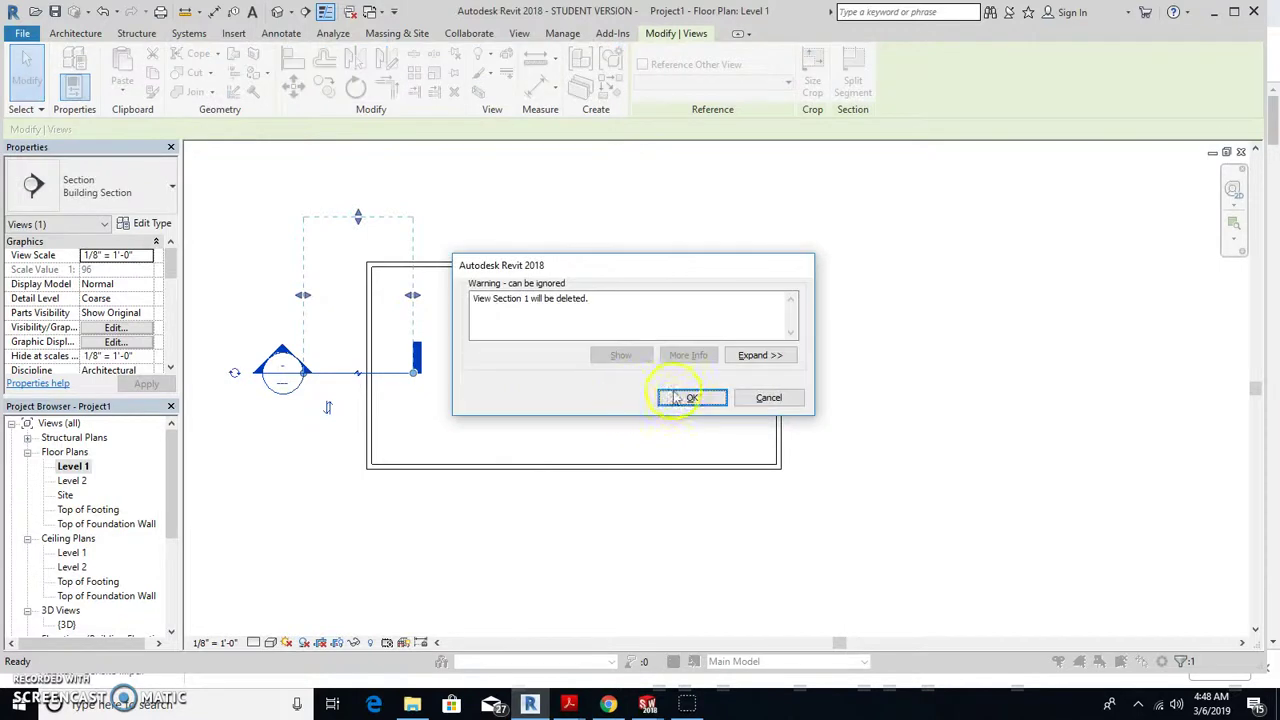
{"action": "left_click", "coordinate": [675, 398]}
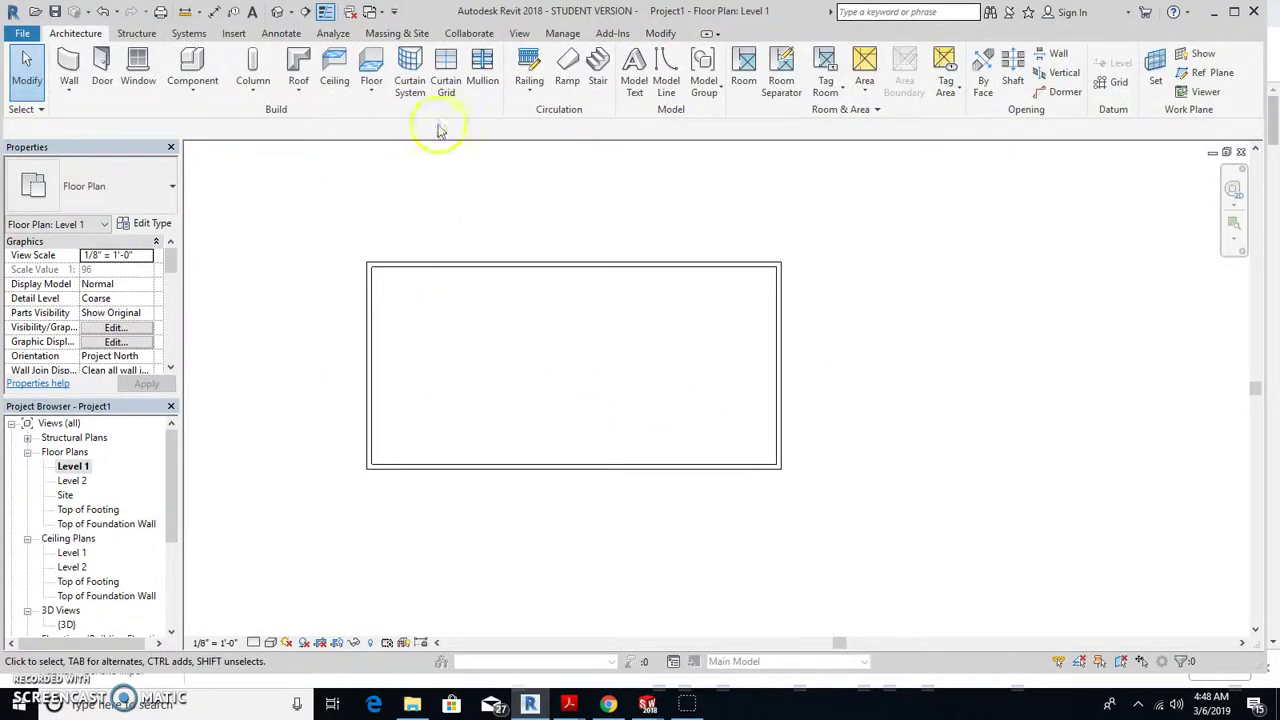
- Draw a Wall Section vertically across the top wall and expand the Sections list
{"action": "left_click", "coordinate": [519, 33]}
{"action": "left_click", "coordinate": [493, 80]}
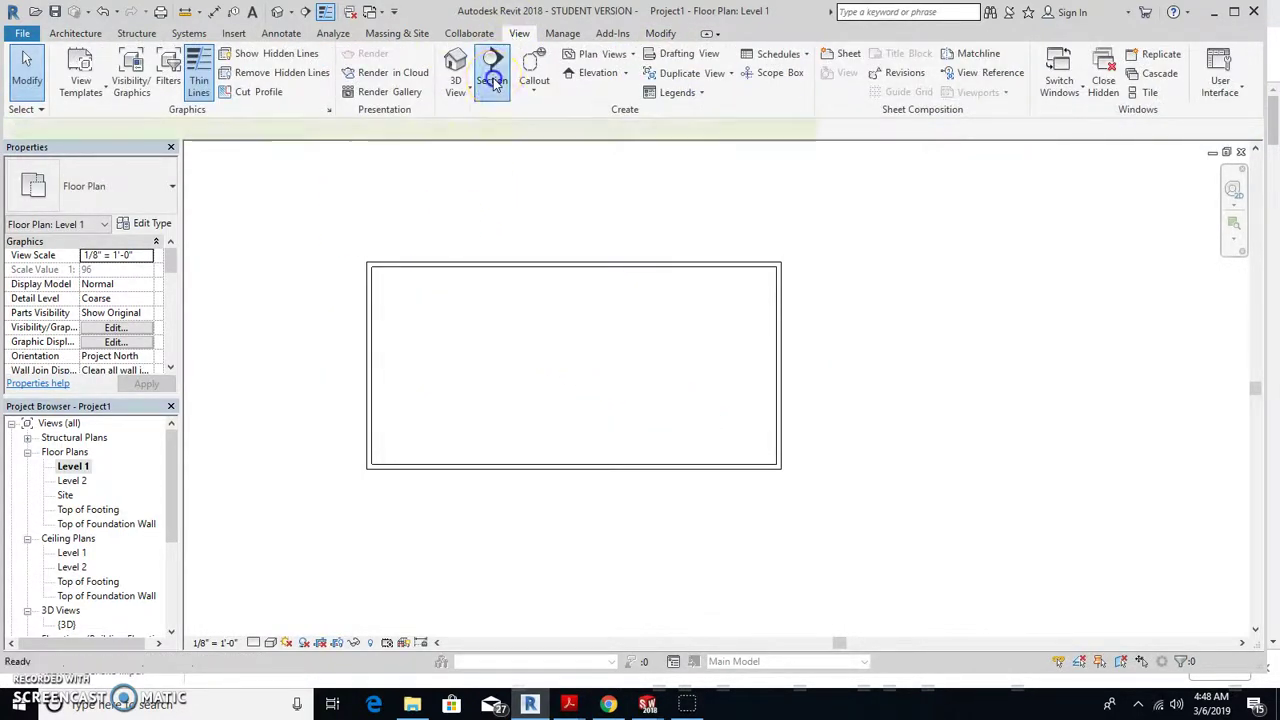
{"action": "left_click", "coordinate": [170, 195]}
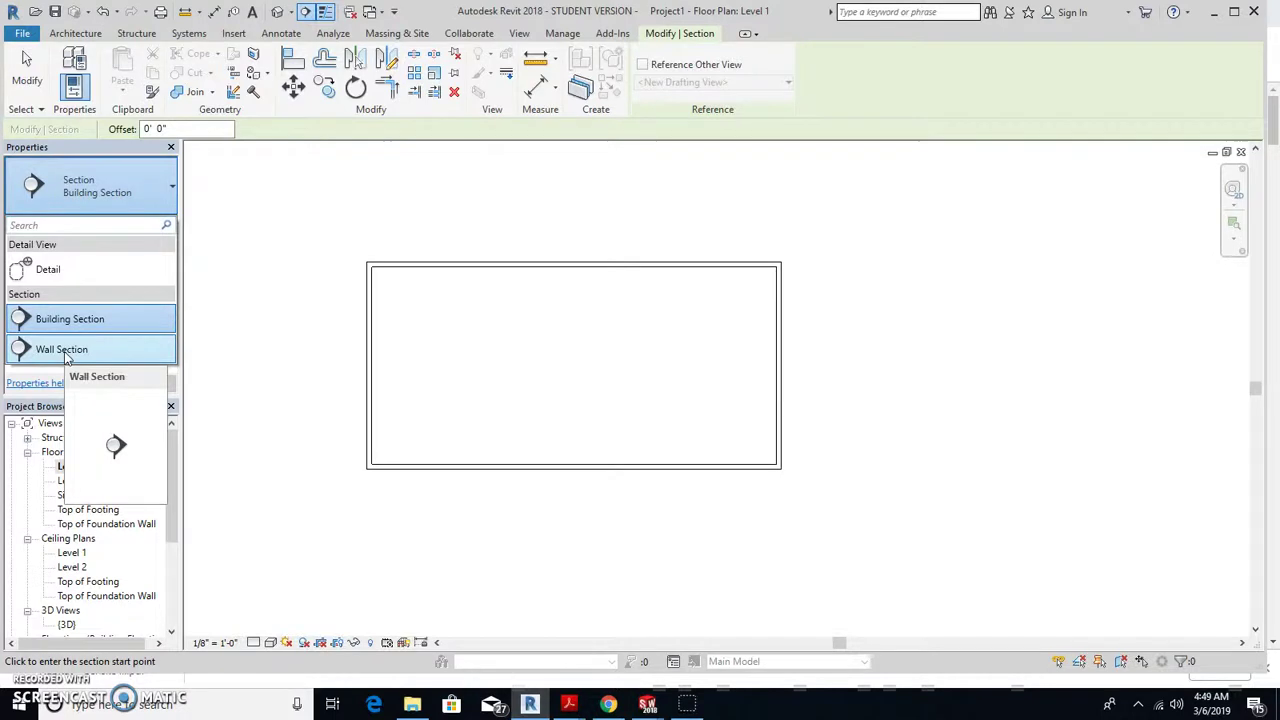
{"action": "left_click", "coordinate": [65, 350]}
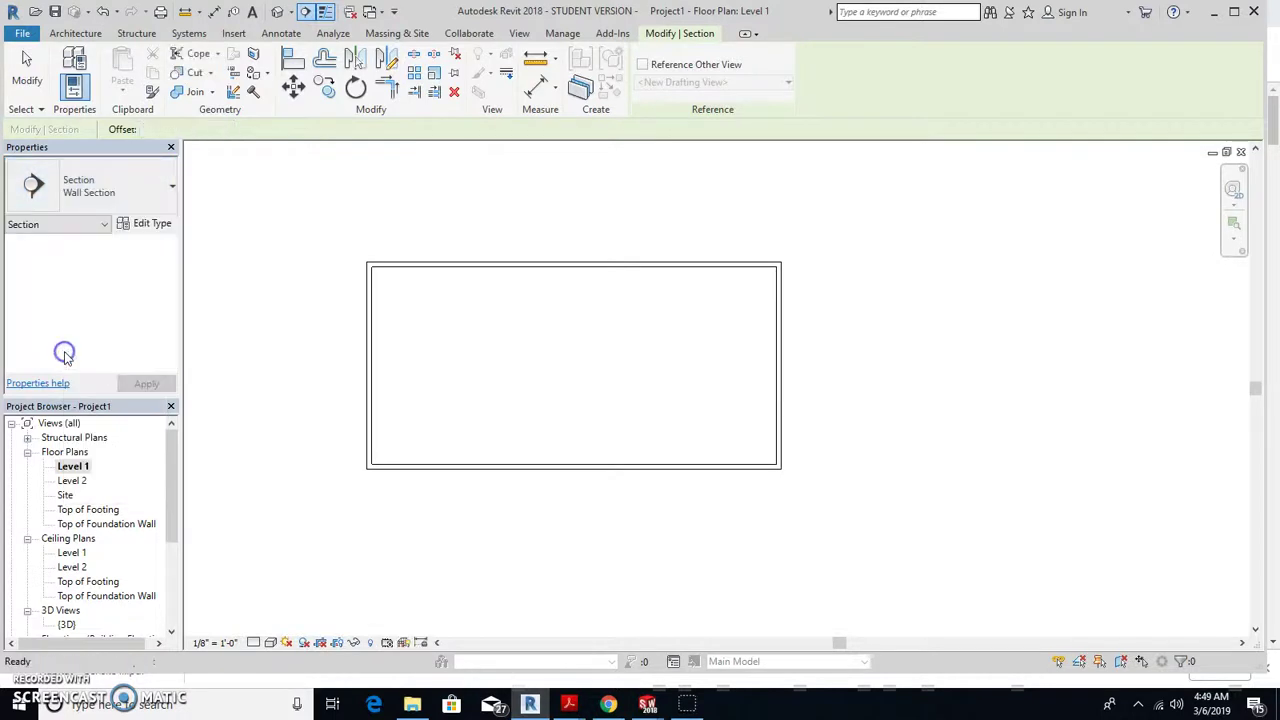
{"action": "left_click", "coordinate": [565, 202]}
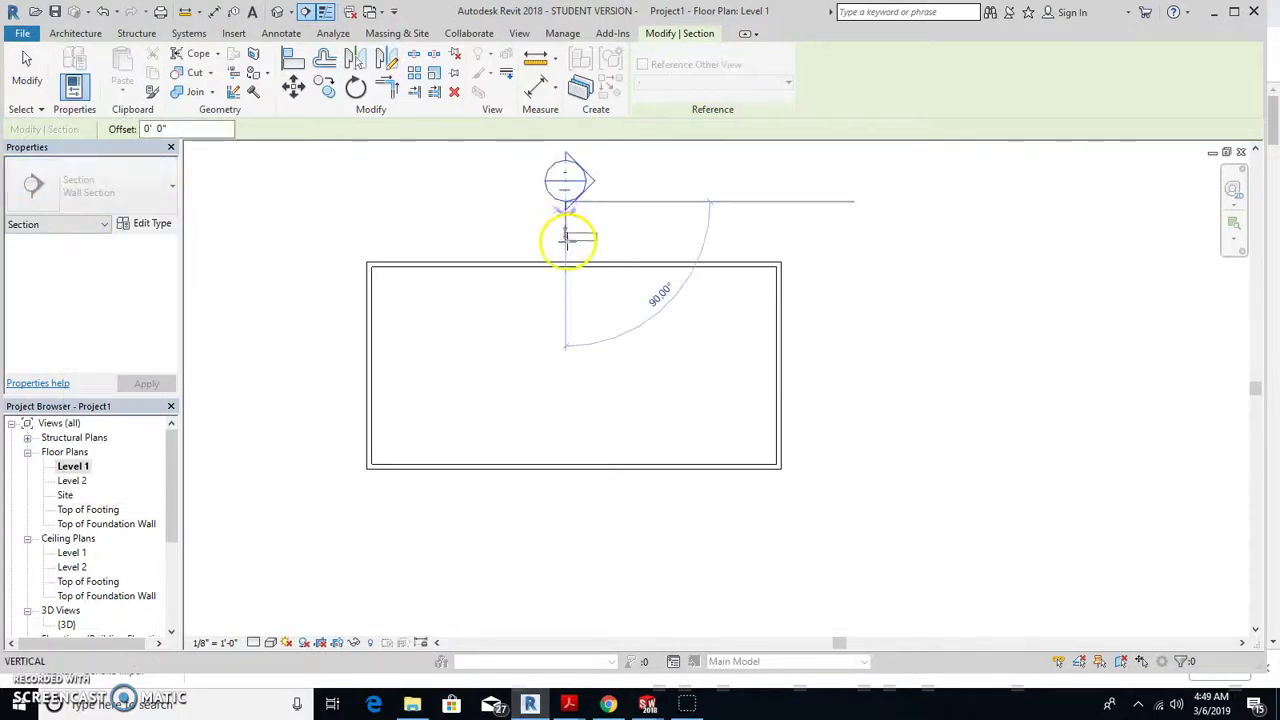
{"action": "left_click", "coordinate": [565, 328]}
{"action": "key", "text": "Escape"}
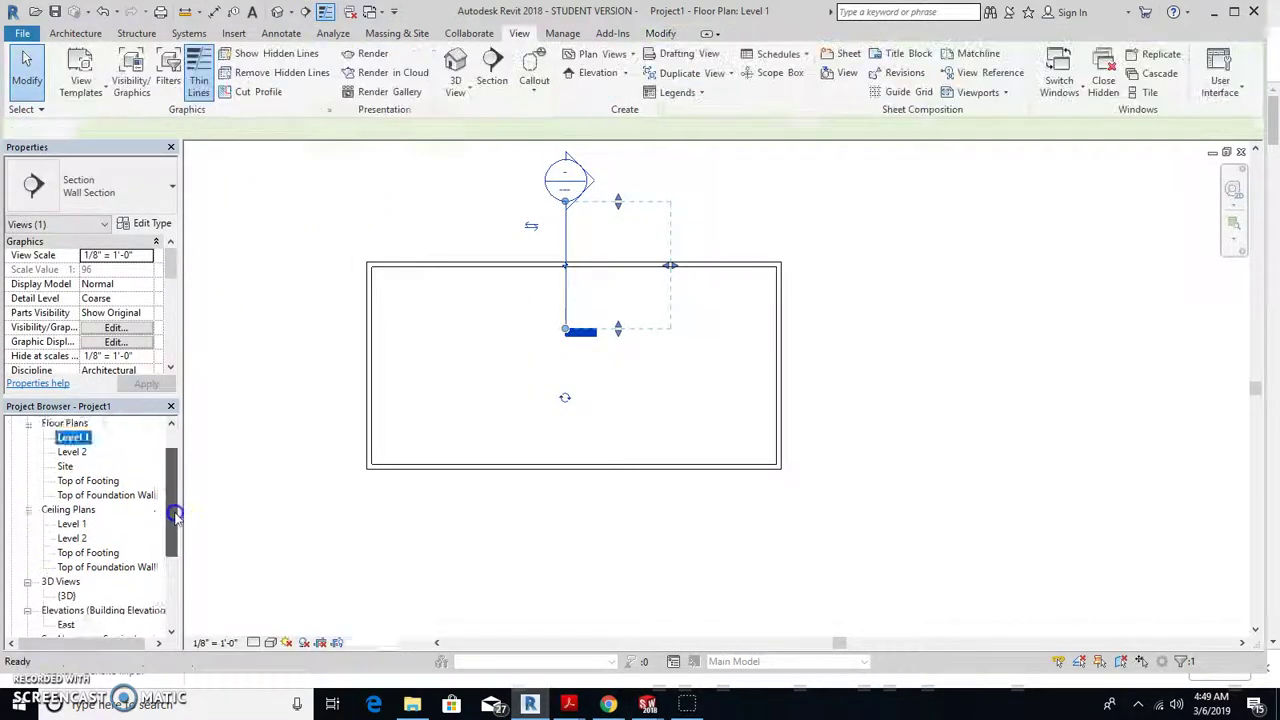
{"action": "left_click_drag", "start_coordinate": [172, 500], "coordinate": [168, 560]}
{"action": "left_click", "coordinate": [28, 554]}
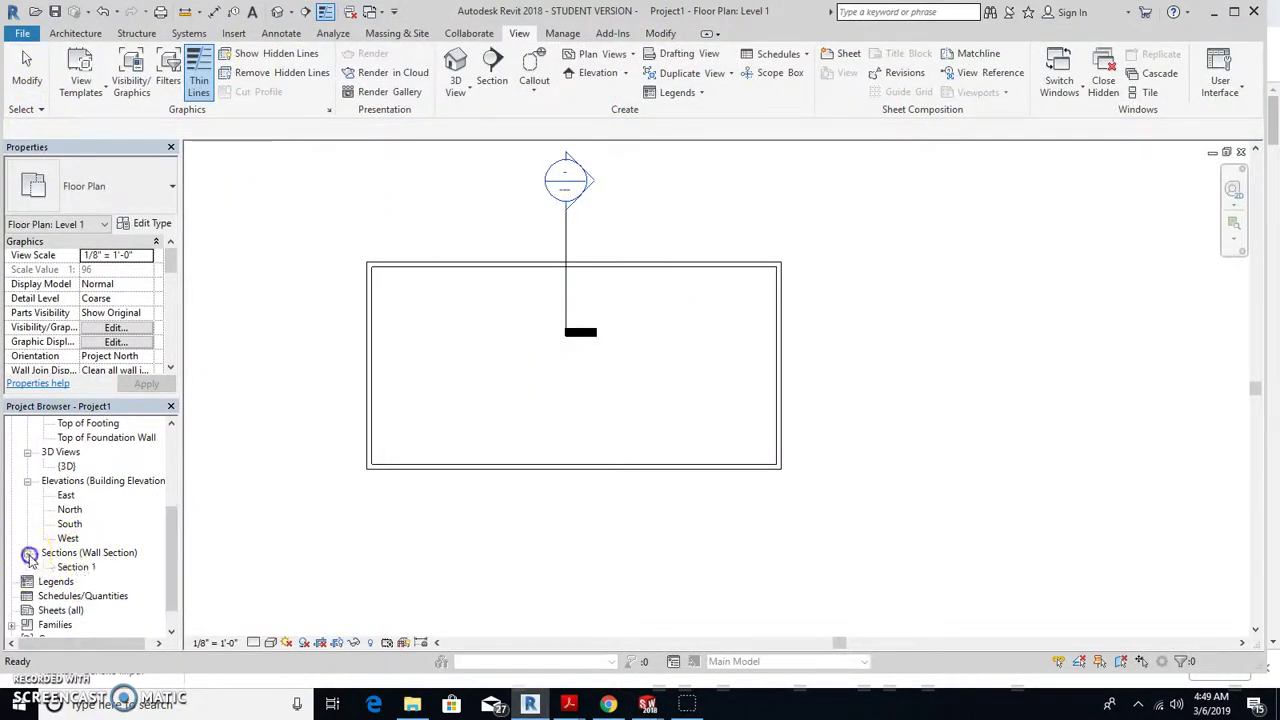
- Open Section 1, hide its crop region, and inspect the sill plate wall
{"action": "double_click", "coordinate": [80, 568]}
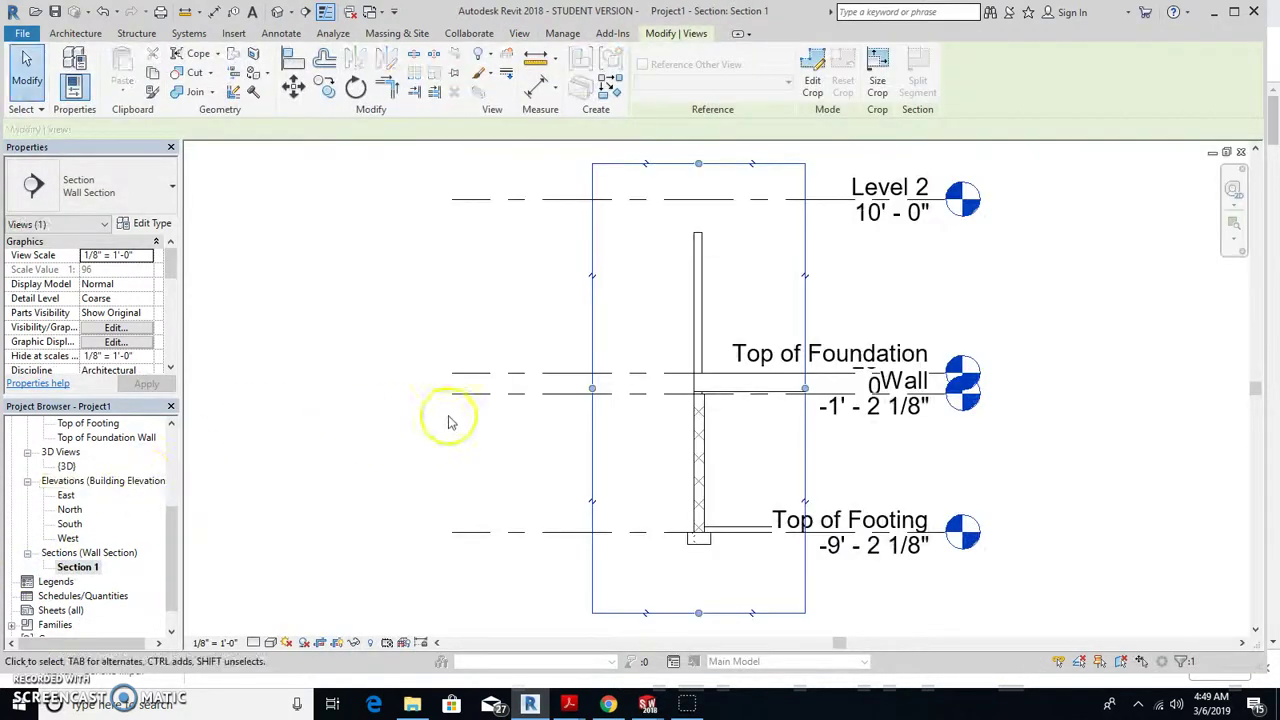
{"action": "scroll", "coordinate": [625, 390], "scroll_direction": "up", "scroll_amount": 2}
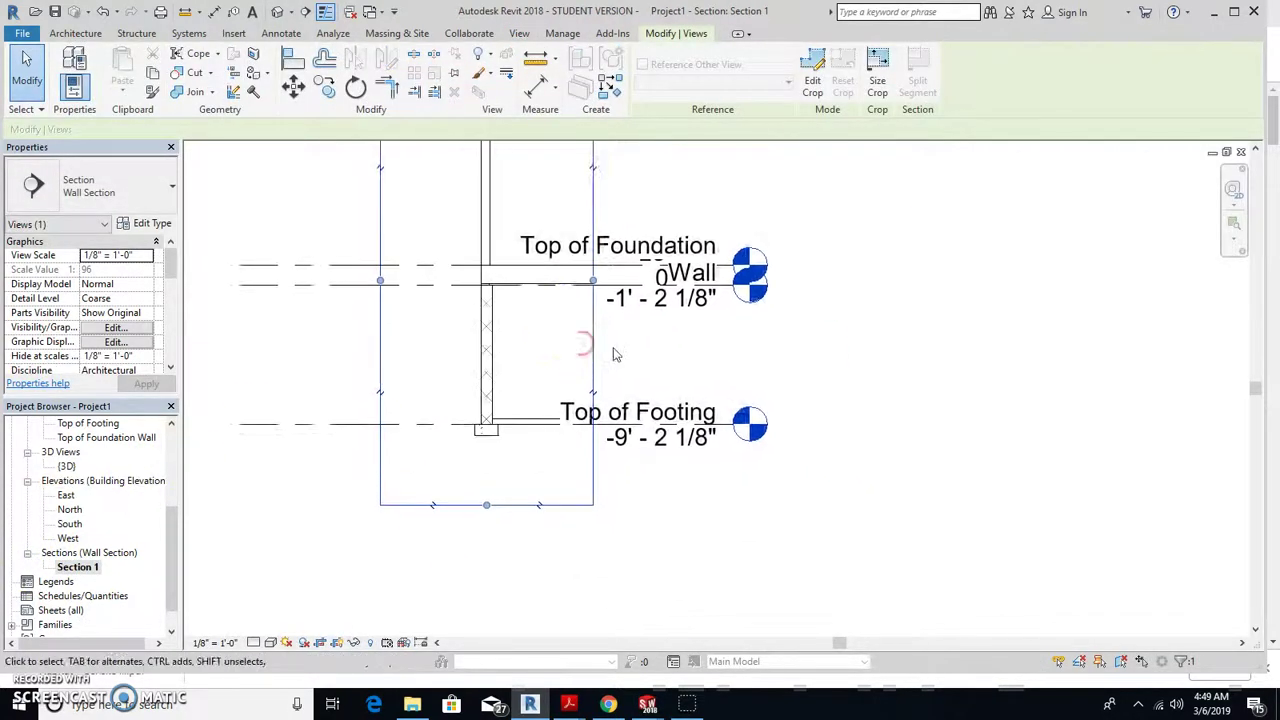
{"action": "scroll", "coordinate": [587, 332], "scroll_direction": "up", "scroll_amount": 2}
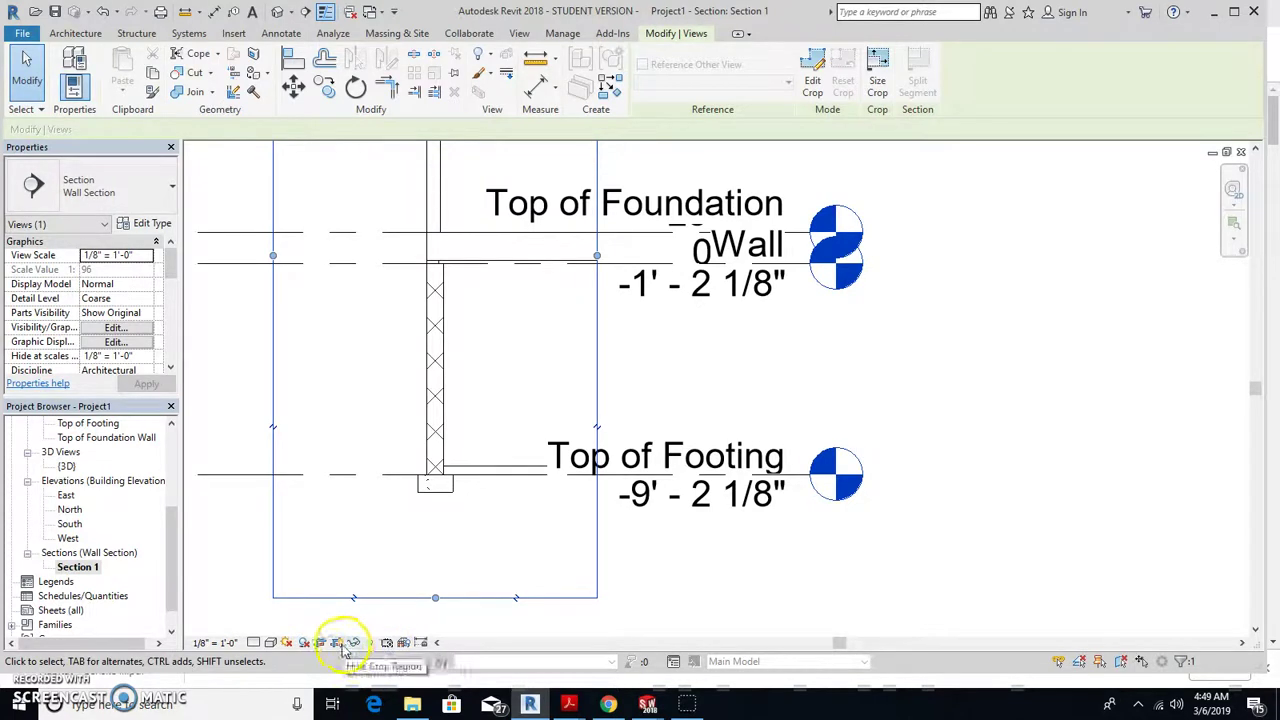
{"action": "left_click", "coordinate": [340, 648]}
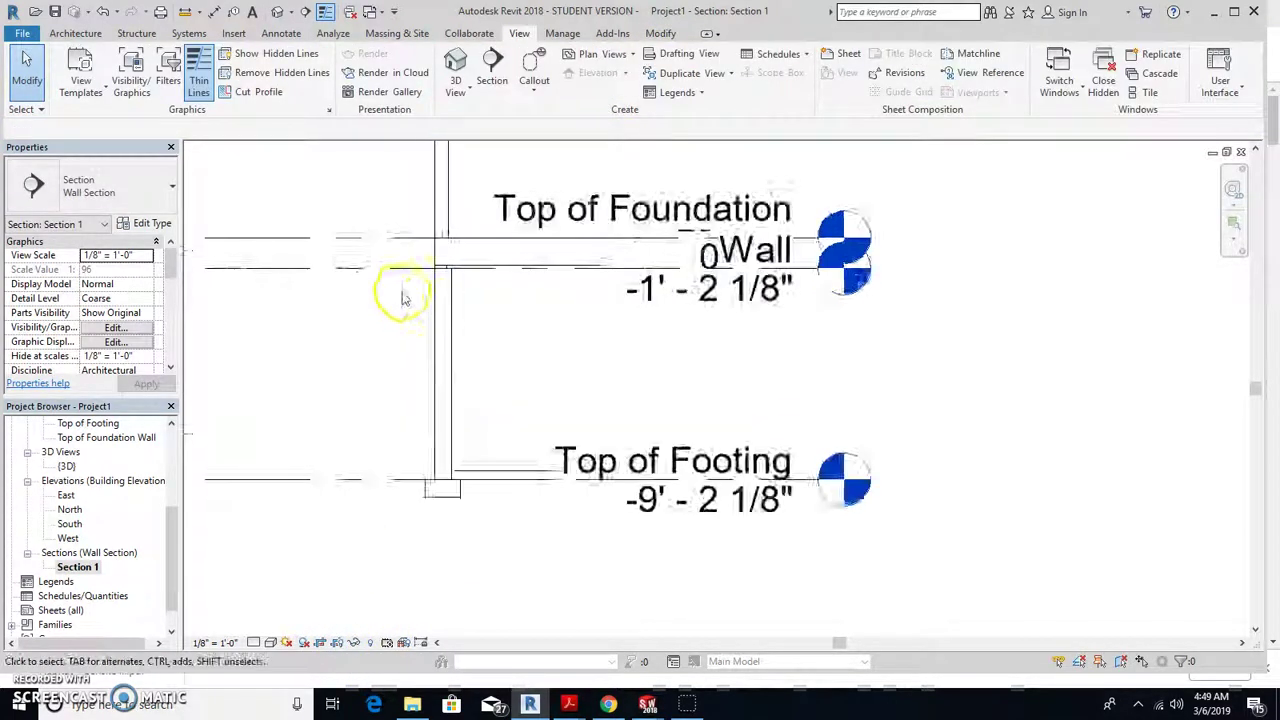
{"action": "scroll", "coordinate": [427, 287], "scroll_direction": "up", "scroll_amount": 5}
{"action": "left_click", "coordinate": [488, 247]}
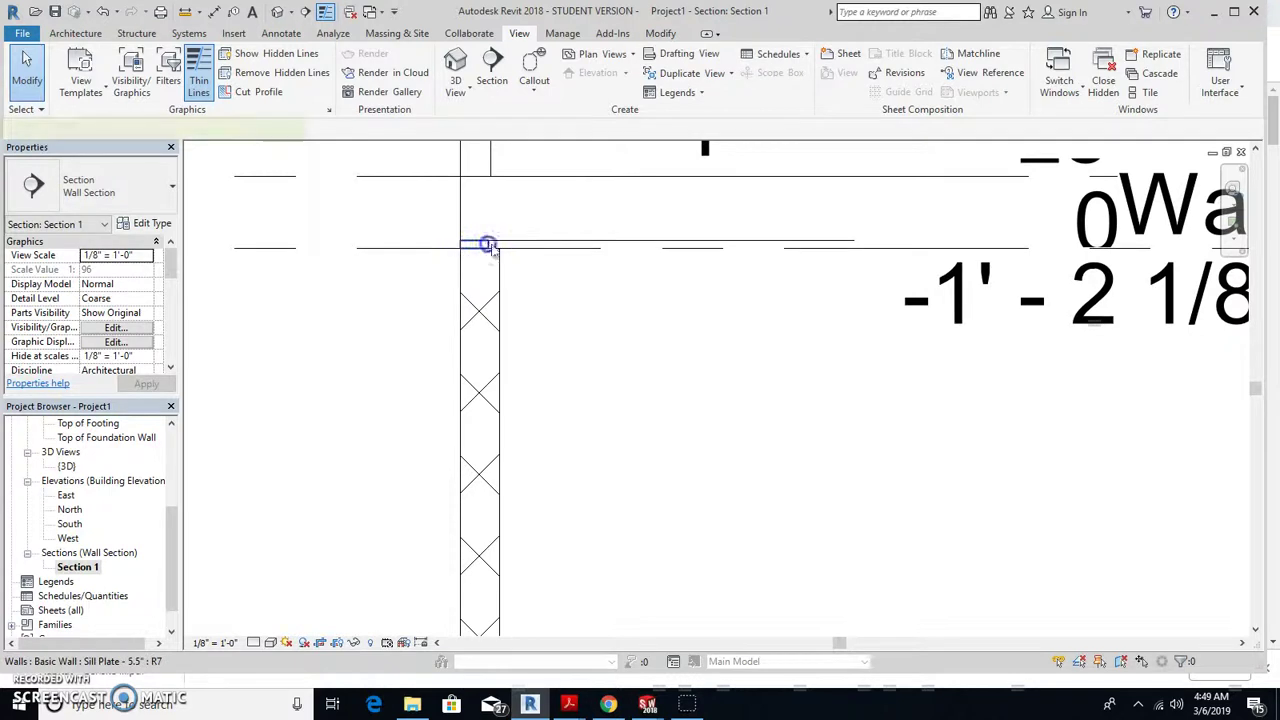
{"action": "left_click", "coordinate": [540, 358]}
- Pan from Top of Footing up to the upper wall and inspect it
{"action": "scroll", "coordinate": [545, 330], "scroll_direction": "down", "scroll_amount": 2}
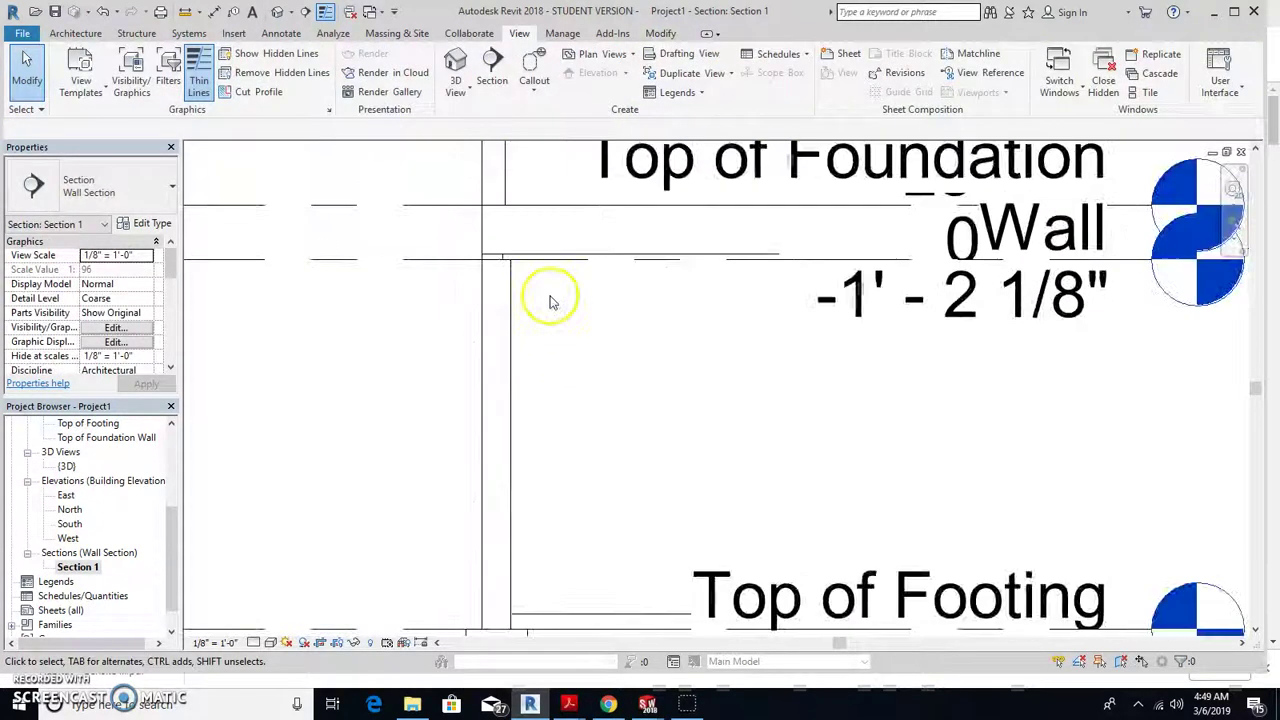
{"action": "scroll", "coordinate": [521, 404], "scroll_direction": "up", "scroll_amount": 2}
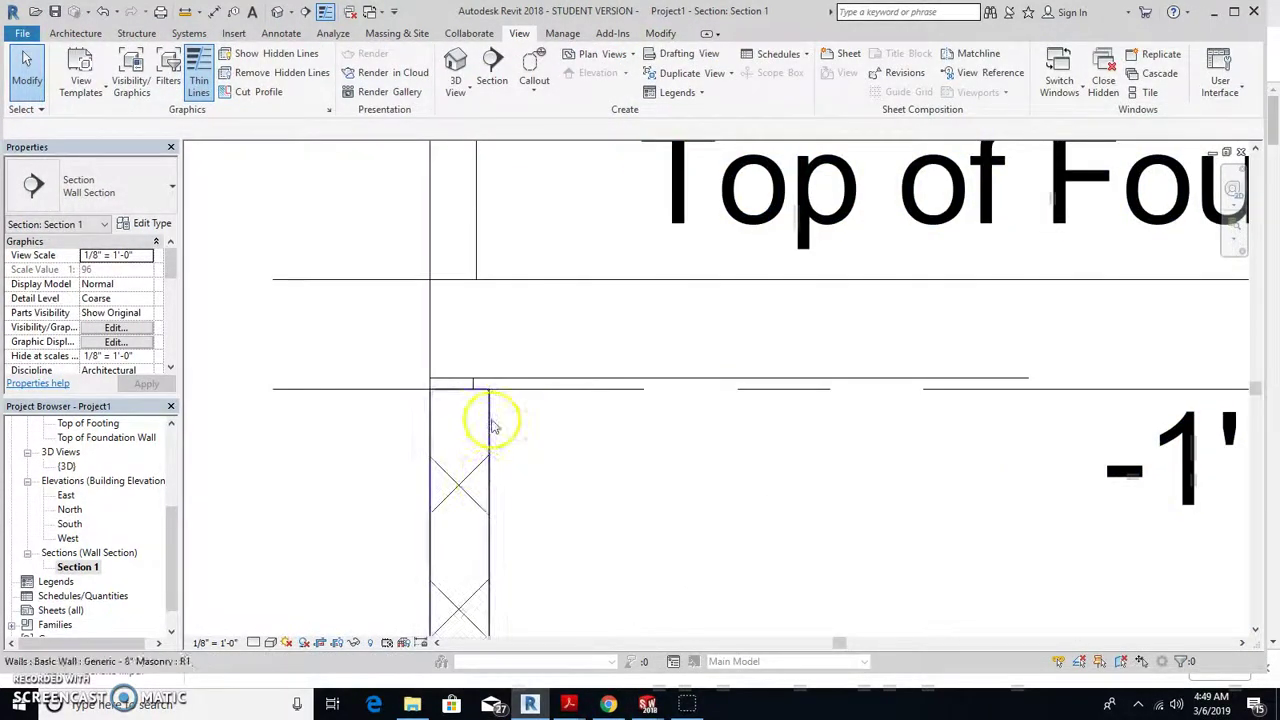
{"action": "scroll", "coordinate": [491, 423], "scroll_direction": "down", "scroll_amount": 2}
{"action": "scroll", "coordinate": [520, 480], "scroll_direction": "down", "scroll_amount": 2}
{"action": "middle_click_drag", "start_coordinate": [538, 515], "coordinate": [560, 337]}
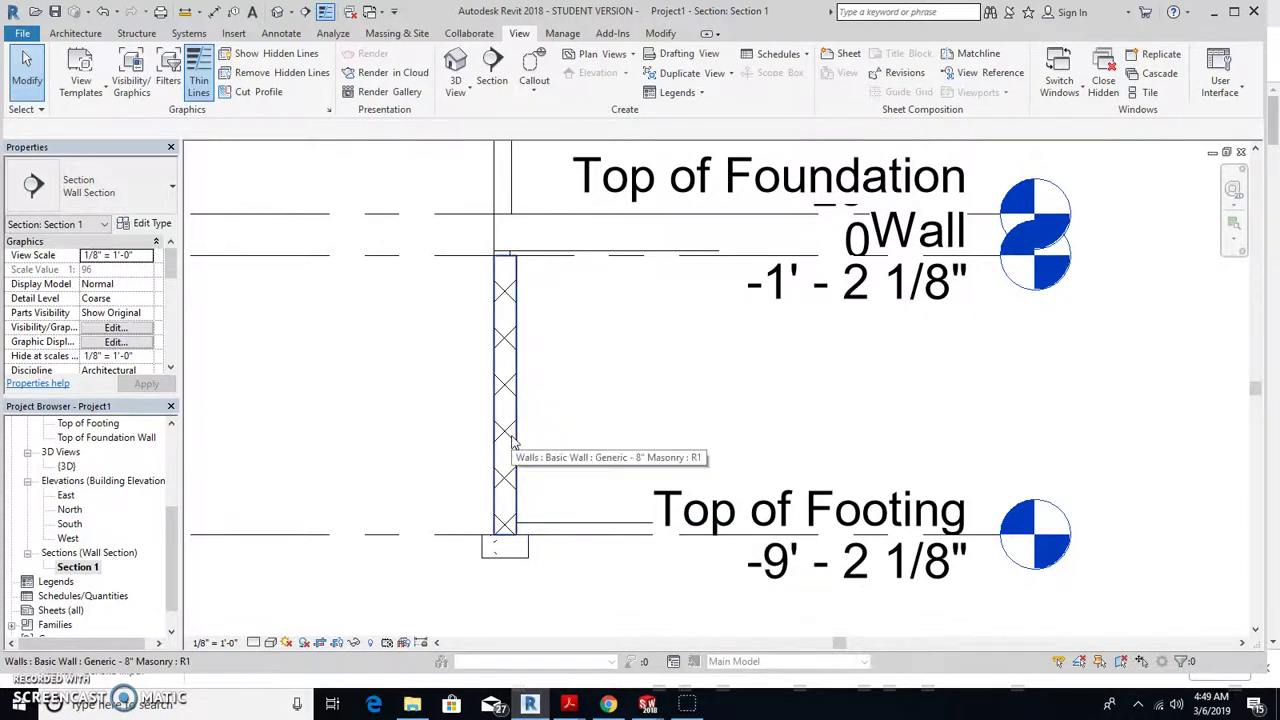
{"action": "scroll", "coordinate": [500, 251], "scroll_direction": "up", "scroll_amount": 2}
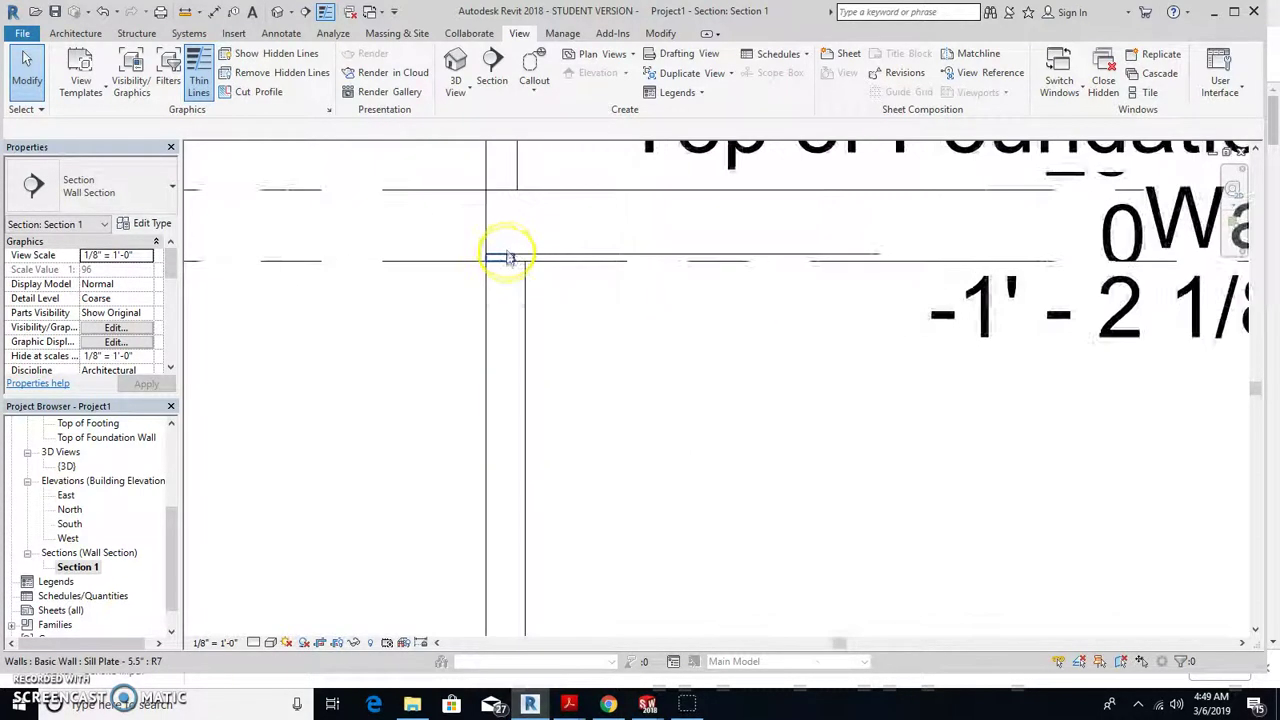
{"action": "mouse_move", "coordinate": [543, 200]}
{"action": "middle_mouse_down"}
{"action": "mouse_move", "coordinate": [577, 363]}
{"action": "mouse_move", "coordinate": [571, 349]}
{"action": "middle_mouse_up"}
{"action": "scroll", "coordinate": [590, 352], "scroll_direction": "down", "scroll_amount": 2}
{"action": "scroll", "coordinate": [590, 352], "scroll_direction": "down", "scroll_amount": 1}
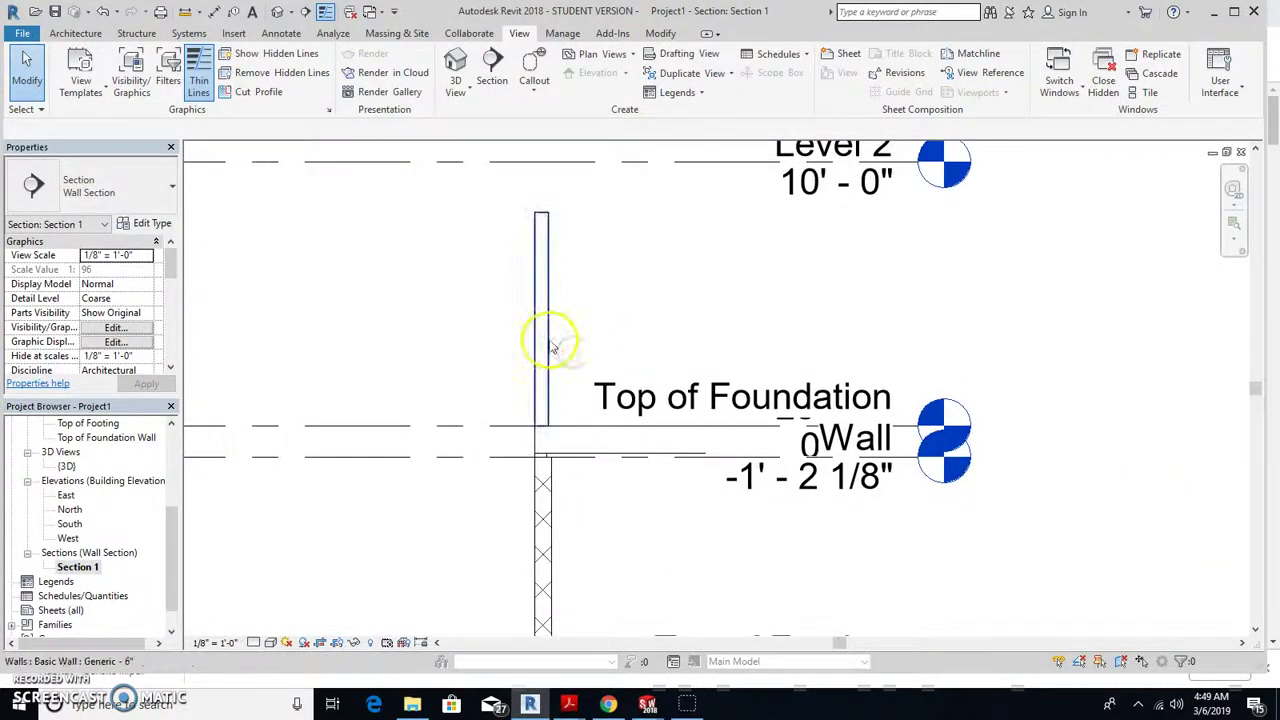
{"action": "left_click", "coordinate": [548, 330]}
{"action": "left_click", "coordinate": [365, 320]}
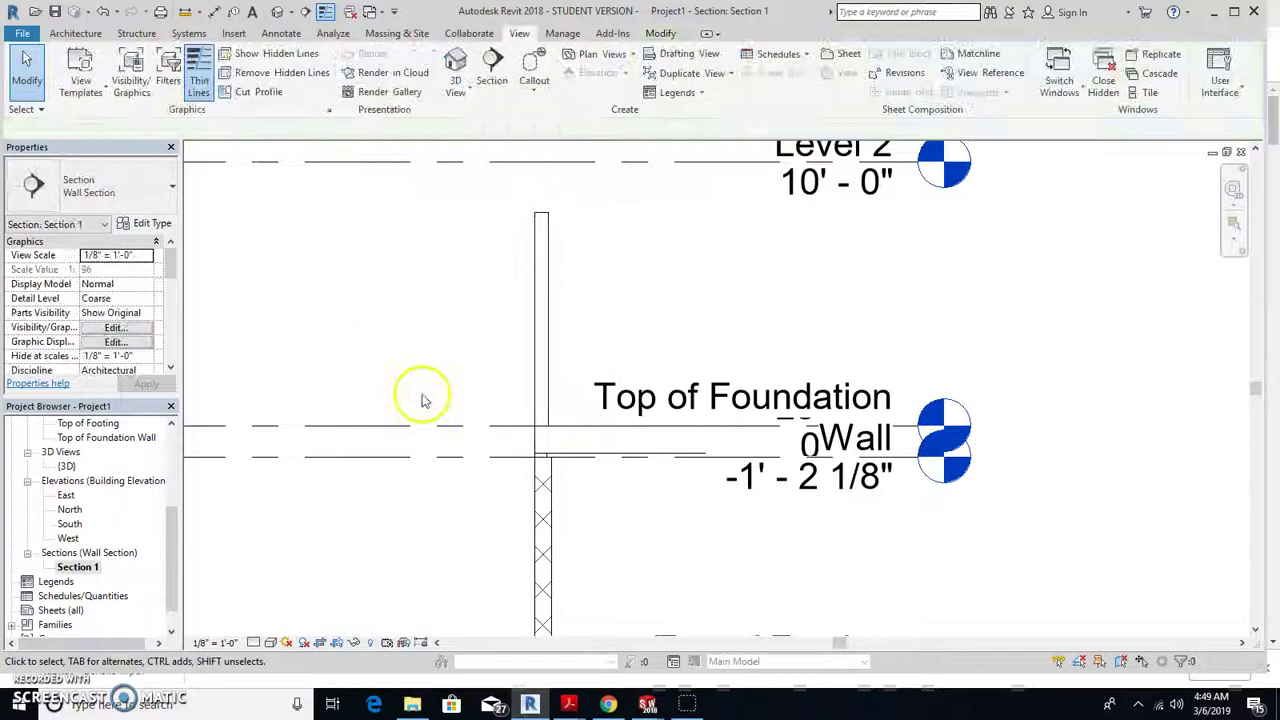